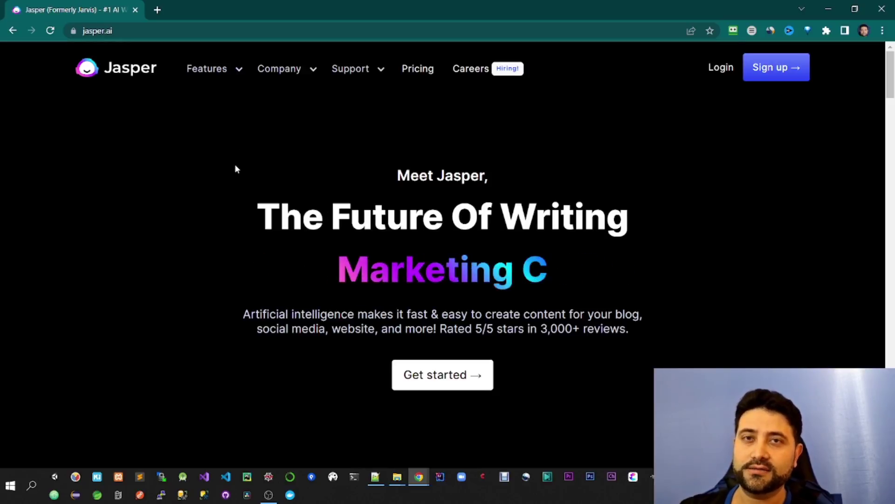
# Step: Log in to Jasper and filter the templates gallery to blog templates
pyautogui.click(727, 70)
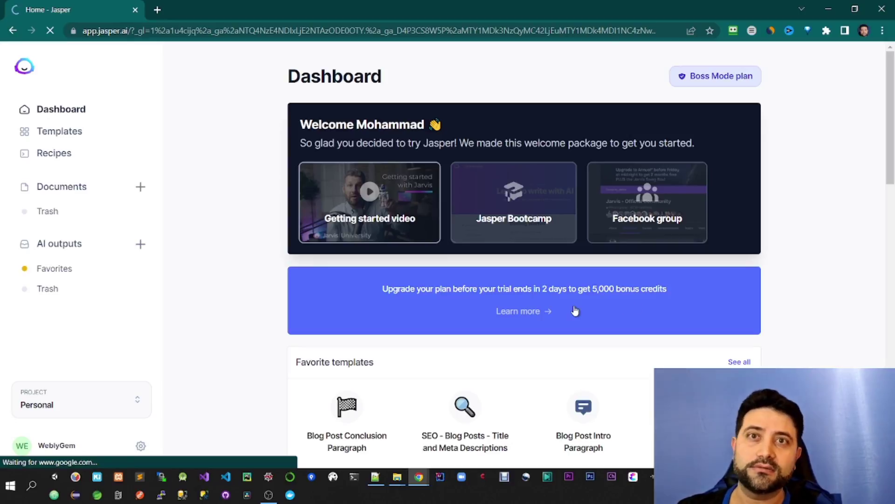
pyautogui.click(61, 132)
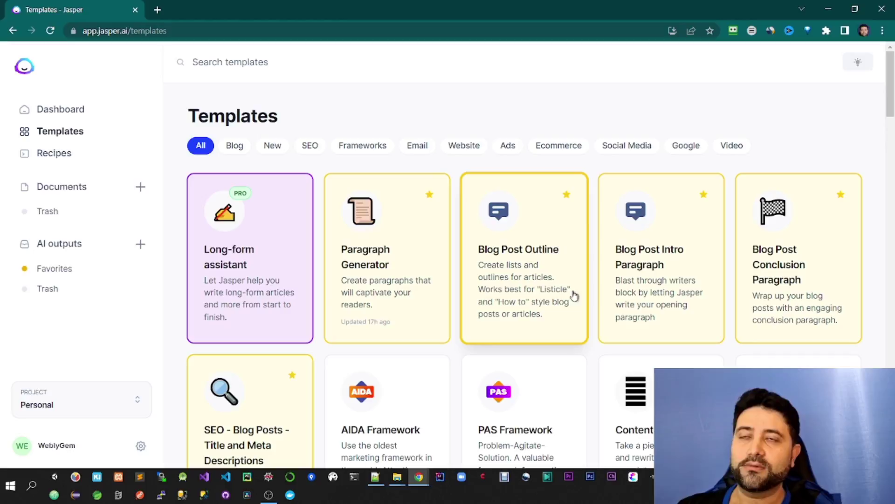
pyautogui.click(236, 147)
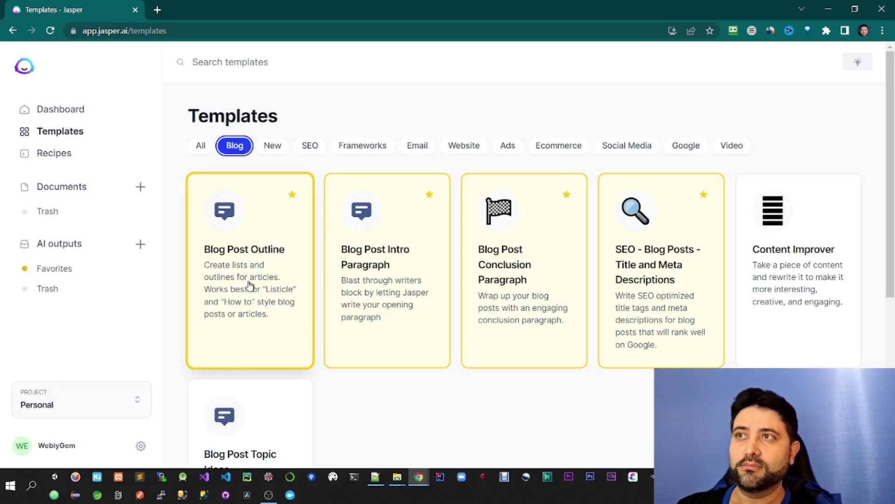
# Step: Replace the example topic with 'what is affiliate marketing and how to get started' and generate an outline
pyautogui.click(280, 263)
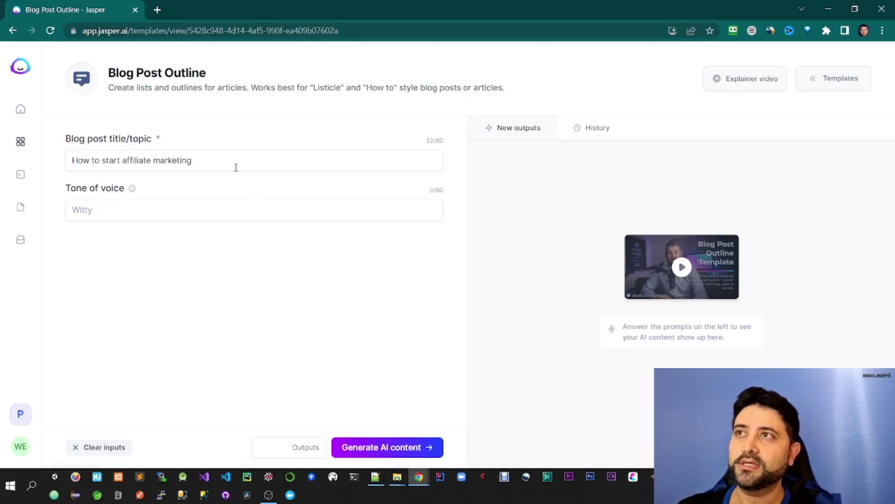
pyautogui.moveTo(235, 168); pyautogui.dragTo(49, 176)
pyautogui.press('BackSpace')
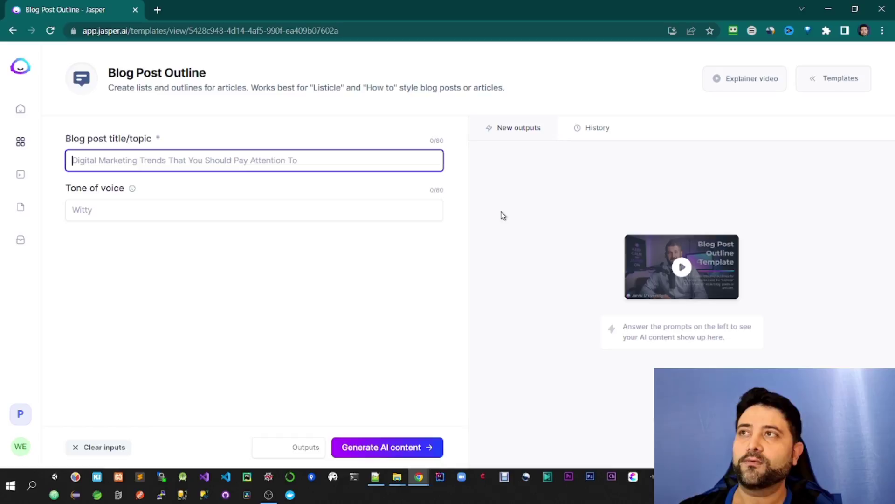
pyautogui.write('what is affiliate ')
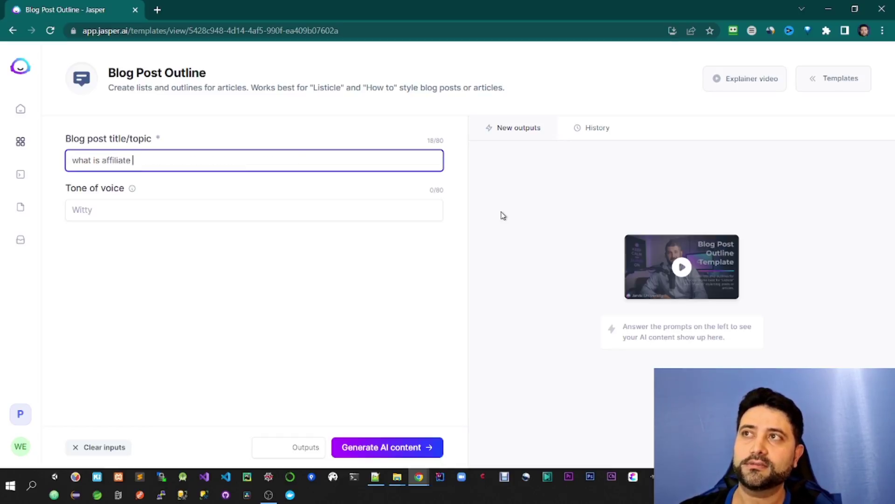
pyautogui.write('marketing ')
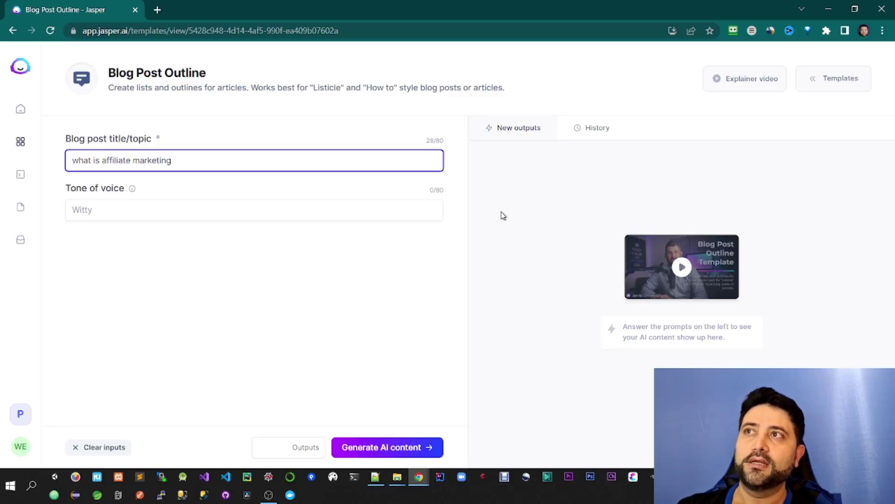
pyautogui.write('and how to')
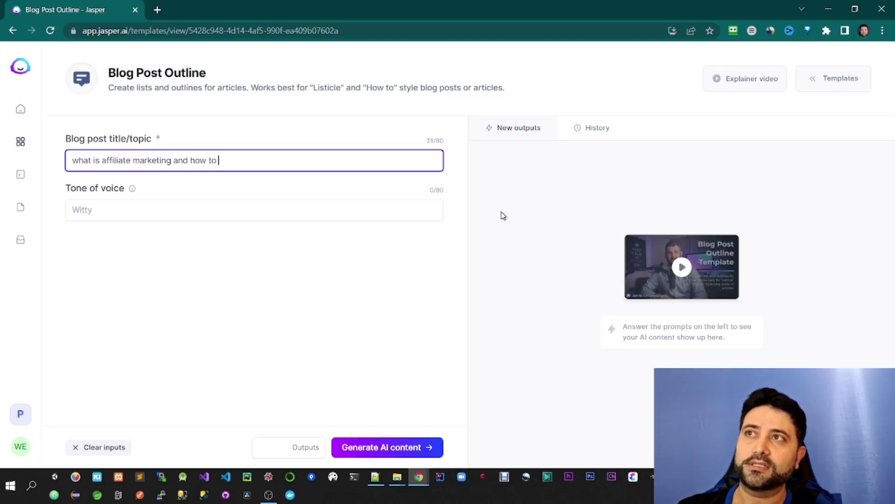
pyautogui.write('get started')
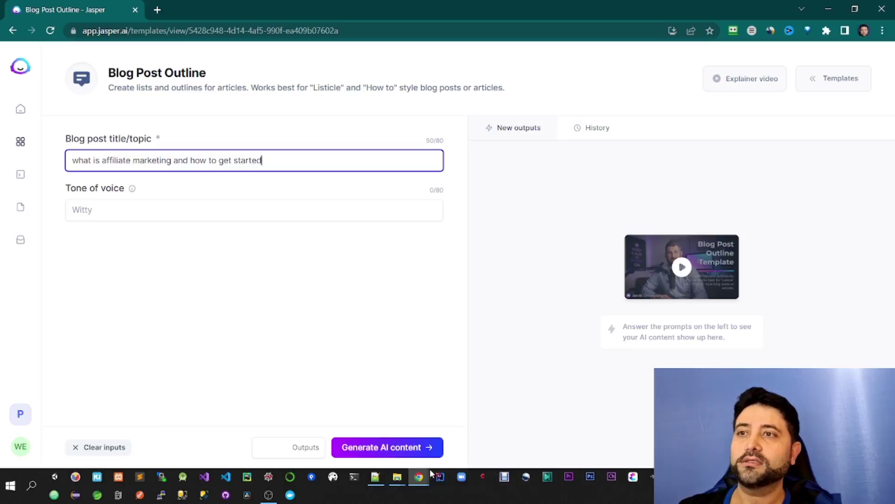
pyautogui.click(402, 446)
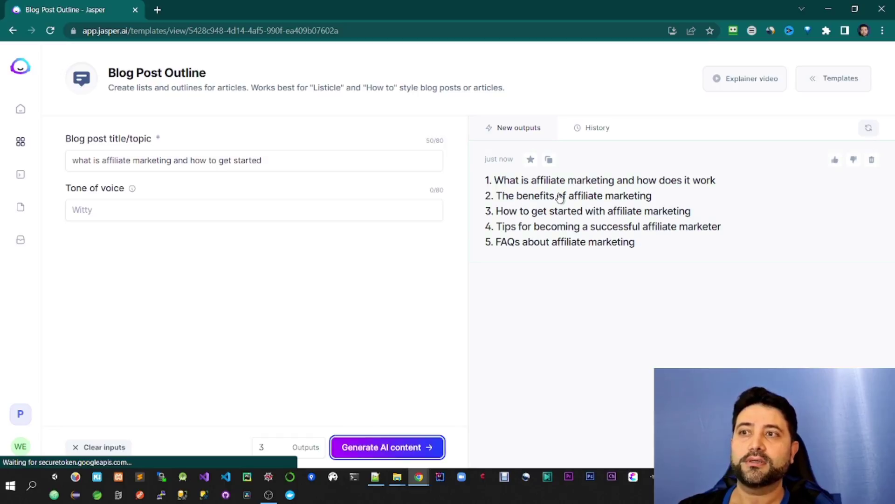
pyautogui.moveTo(682, 211)
pyautogui.moveTo(629, 210)
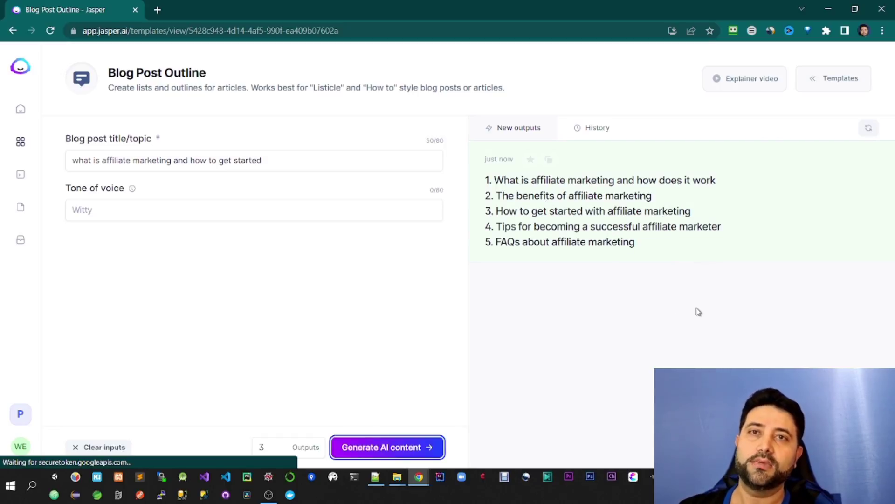
# Step: Copy the five-line outline from the expanded output, then request another round of outlines
pyautogui.click(568, 241)
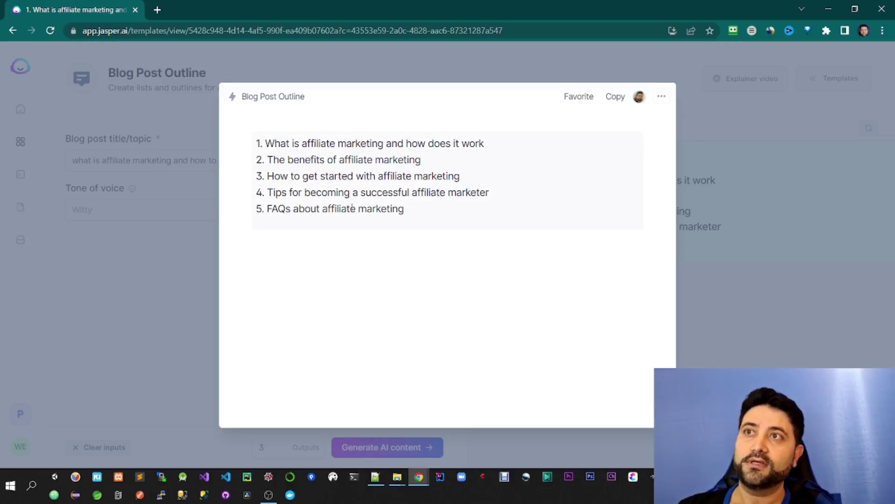
pyautogui.moveTo(429, 209)
pyautogui.mouseDown()
pyautogui.moveTo(335, 193)
pyautogui.moveTo(239, 144)
pyautogui.mouseUp()
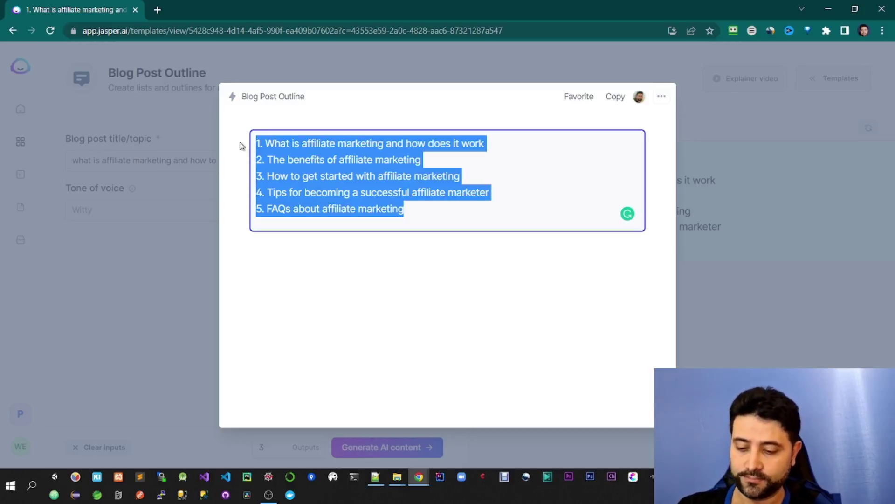
pyautogui.click(616, 97)
pyautogui.click(787, 181)
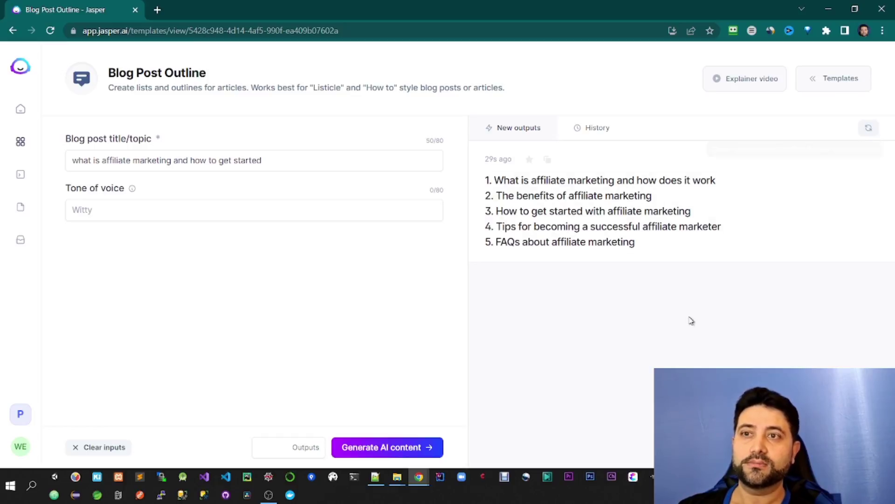
pyautogui.click(387, 455)
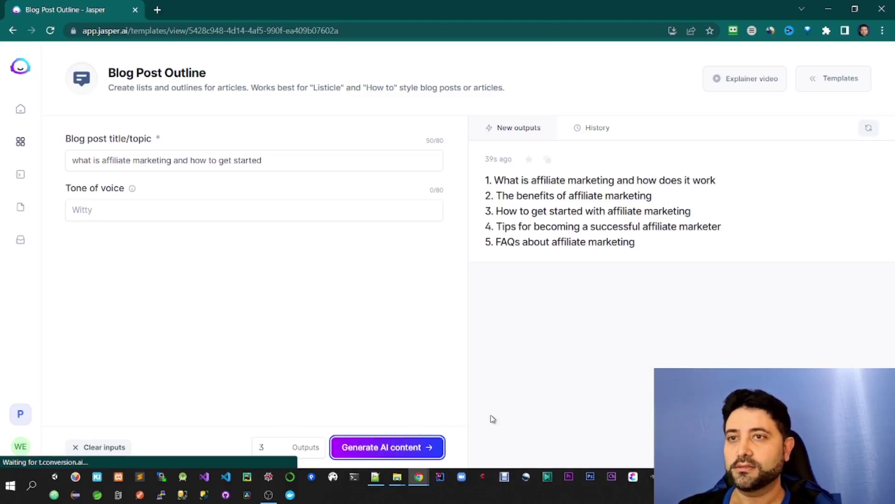
# Step: Open the Blog Post Intro Paragraph template and clear its pre-filled example title
pyautogui.click(20, 141)
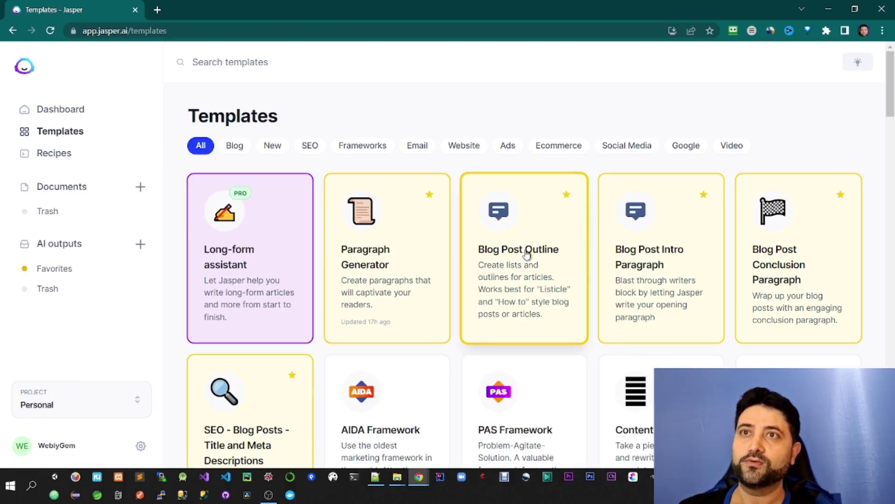
pyautogui.click(677, 257)
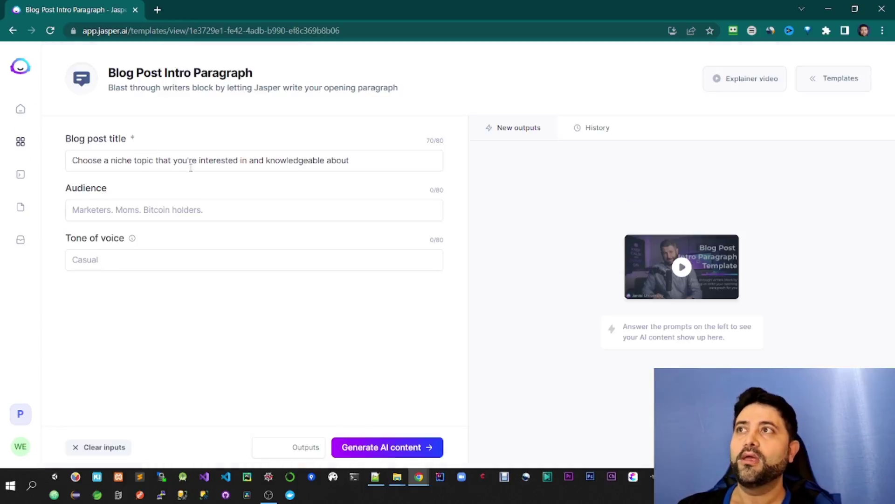
pyautogui.click(348, 165)
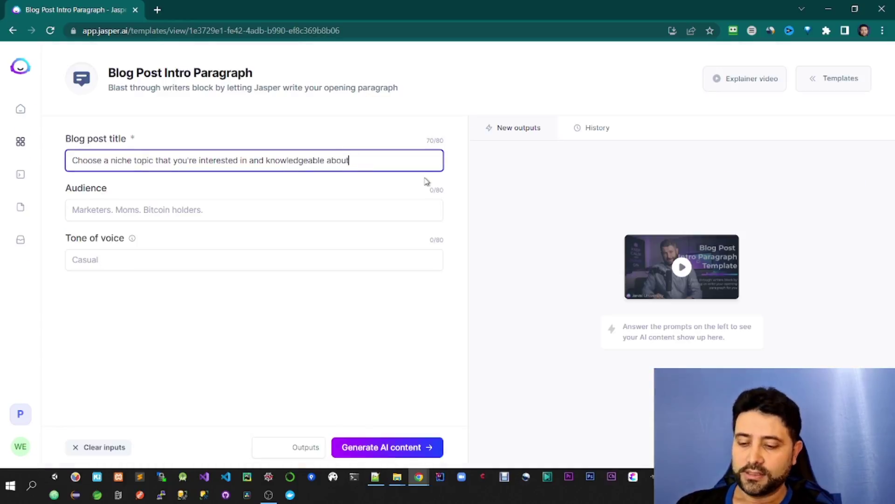
pyautogui.hotkey('ctrl', 'a')
pyautogui.press('BackSpace')
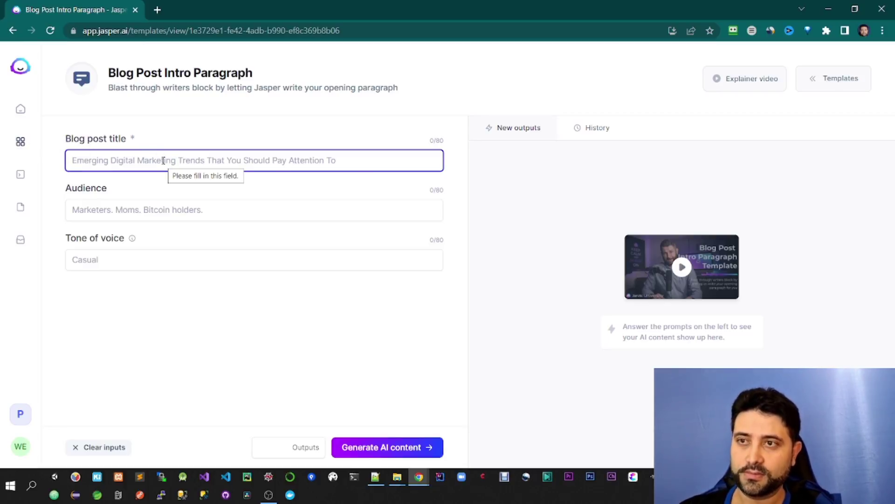
pyautogui.hotkey('alt', 'Tab')
pyautogui.press('Tab')
# Step: Switch to Notepad++ and paste the copied outline over the existing notes
pyautogui.hotkey('alt', 'Tab')
pyautogui.press('Tab')
pyautogui.press('Tab')
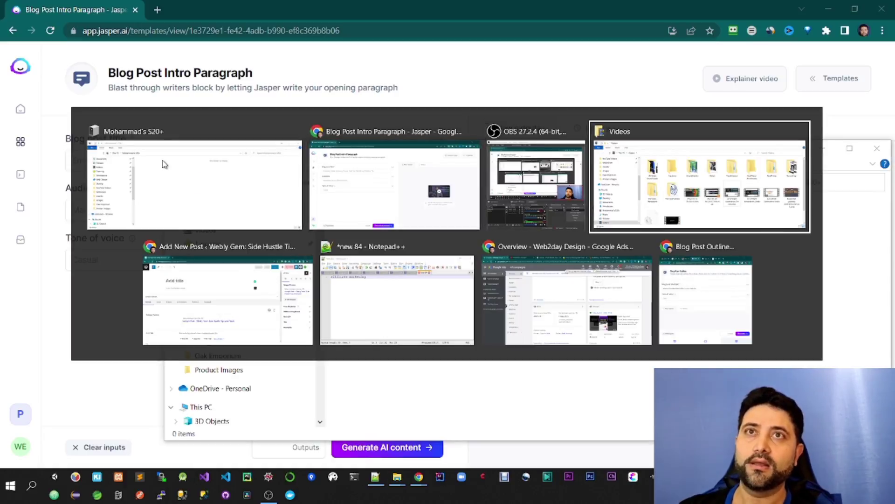
pyautogui.press('Tab')
pyautogui.press('Tab')
pyautogui.hotkey('ctrl', 'a')
pyautogui.hotkey('ctrl', 'v')
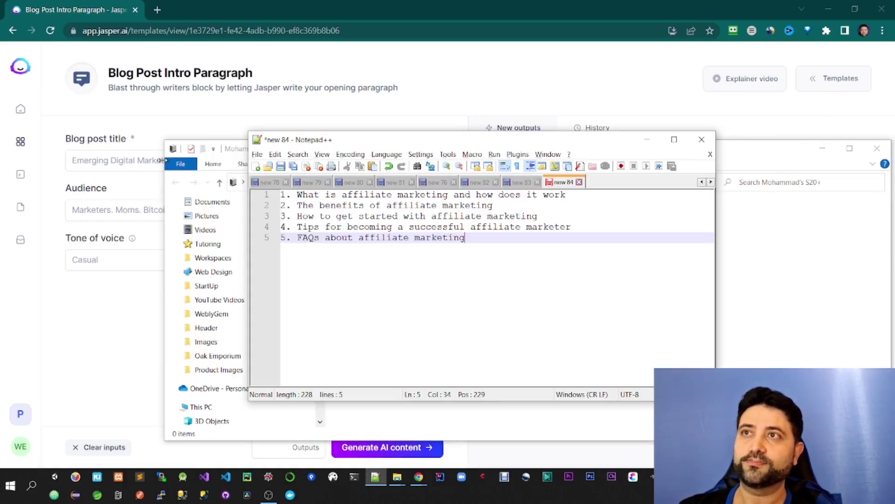
# Step: Select the first outline heading and return to Jasper's blog post title field
pyautogui.click(298, 195)
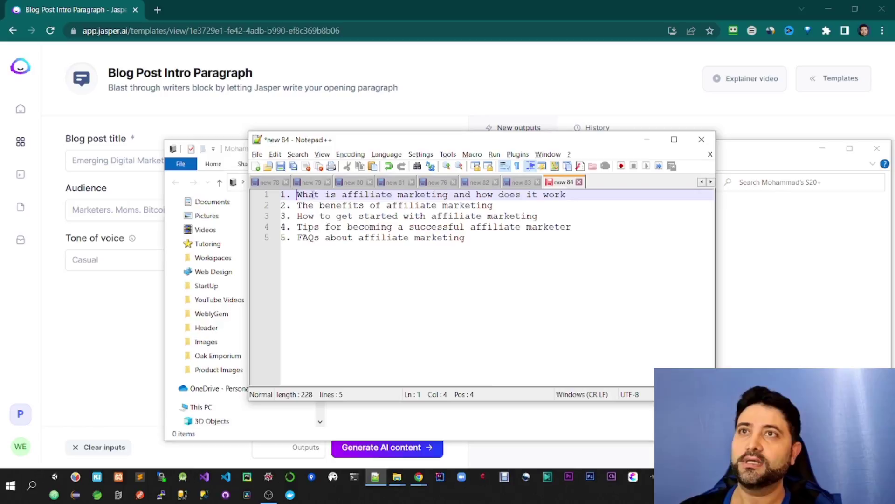
pyautogui.hotkey('shift', 'End')
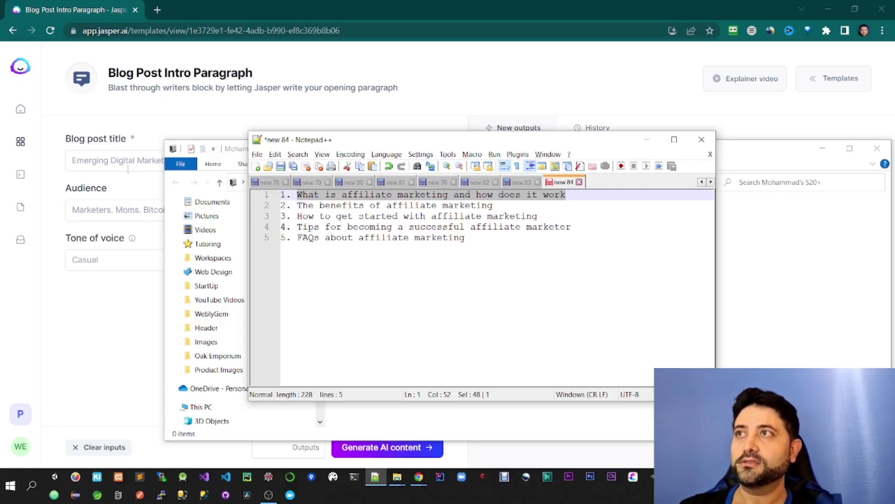
pyautogui.click(125, 165)
# Step: Paste the heading as title, set audience affiliate marketers and tone witty, and generate intro drafts
pyautogui.hotkey('ctrl', 'v')
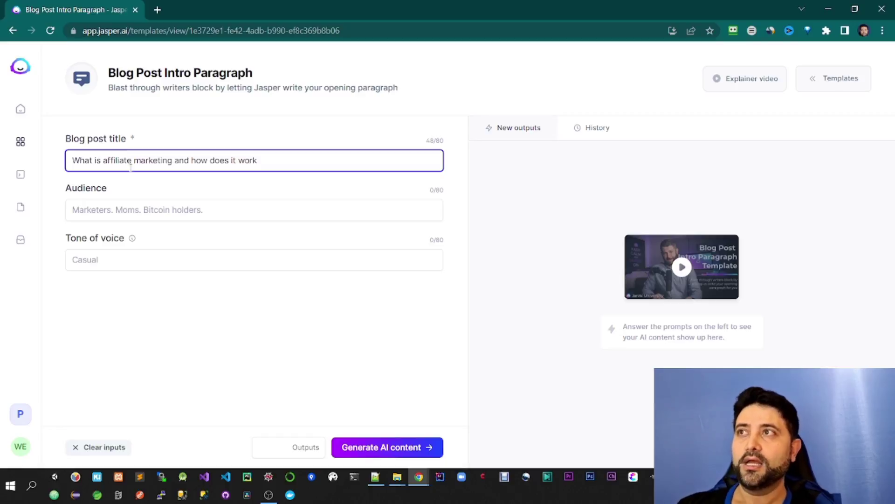
pyautogui.click(128, 209)
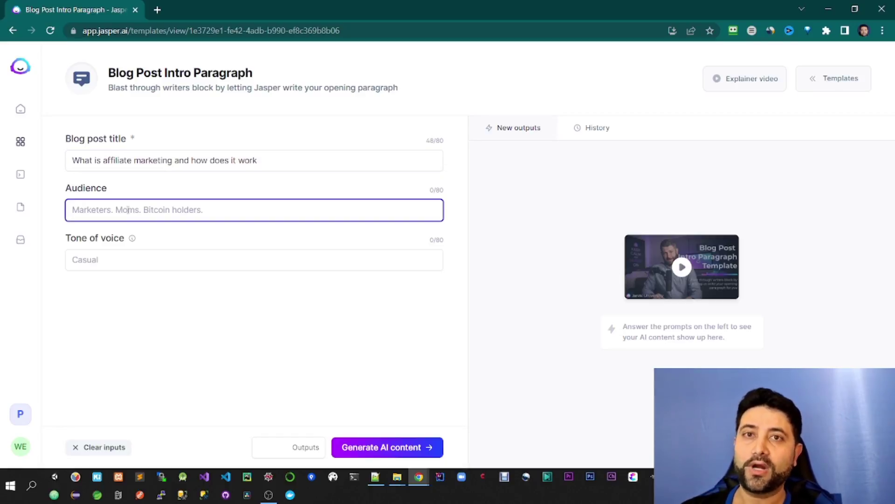
pyautogui.write('a')
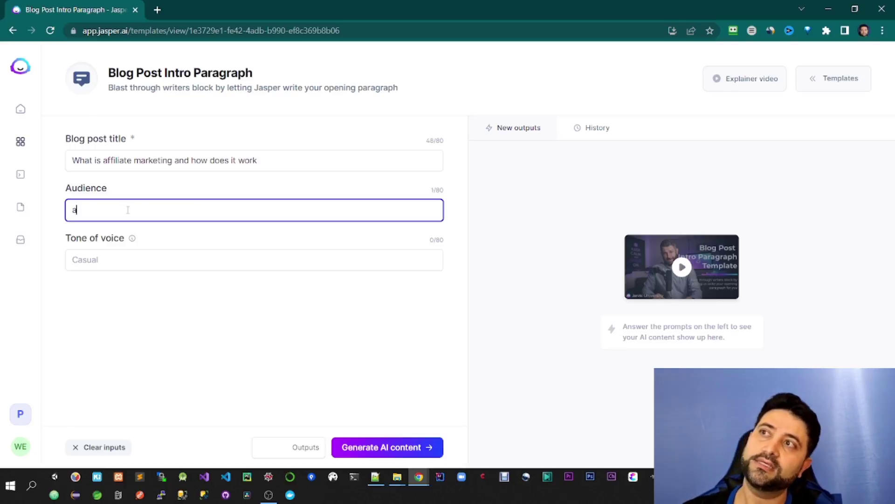
pyautogui.write('ffliate')
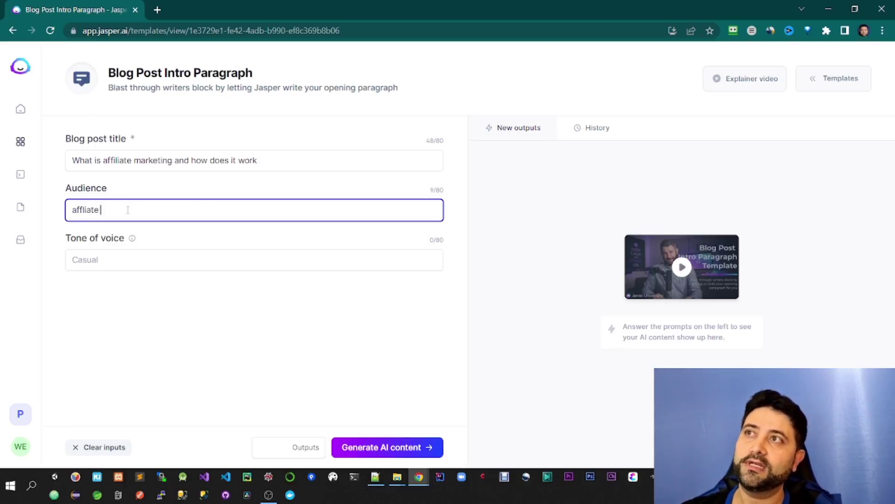
pyautogui.write(' mareke')
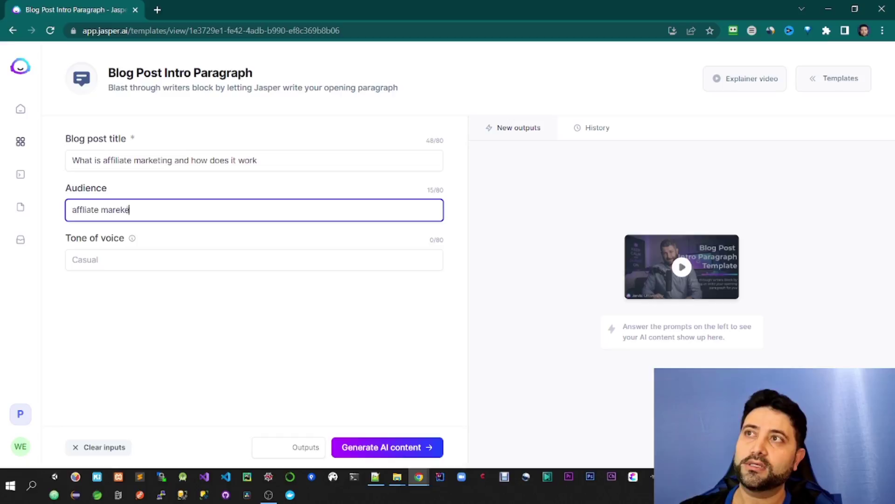
pyautogui.write('ters')
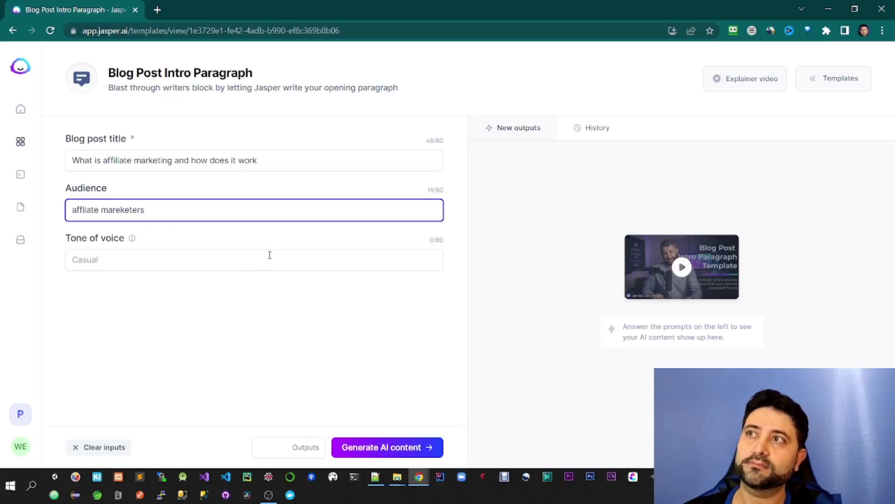
pyautogui.click(120, 210)
pyautogui.press('BackSpace')
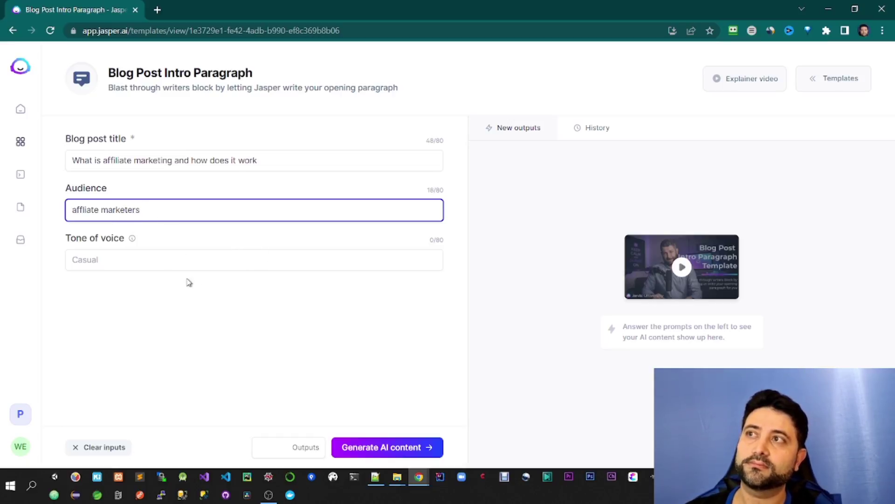
pyautogui.click(121, 256)
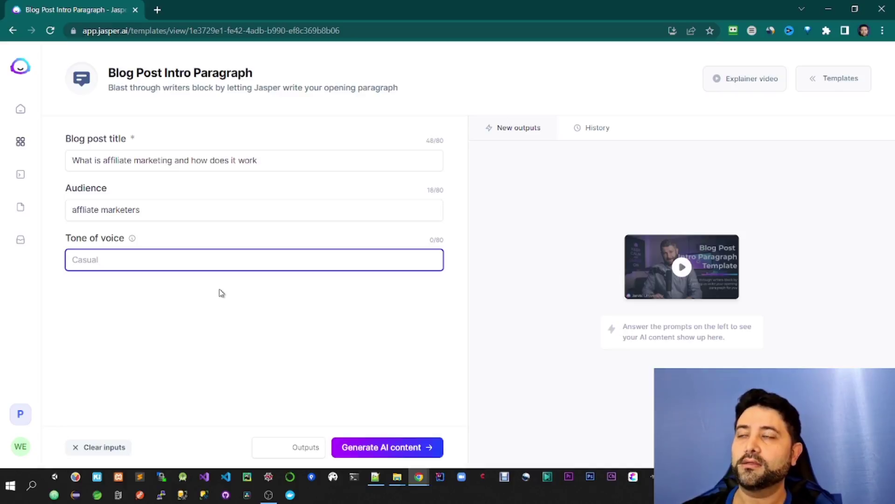
pyautogui.write('witty')
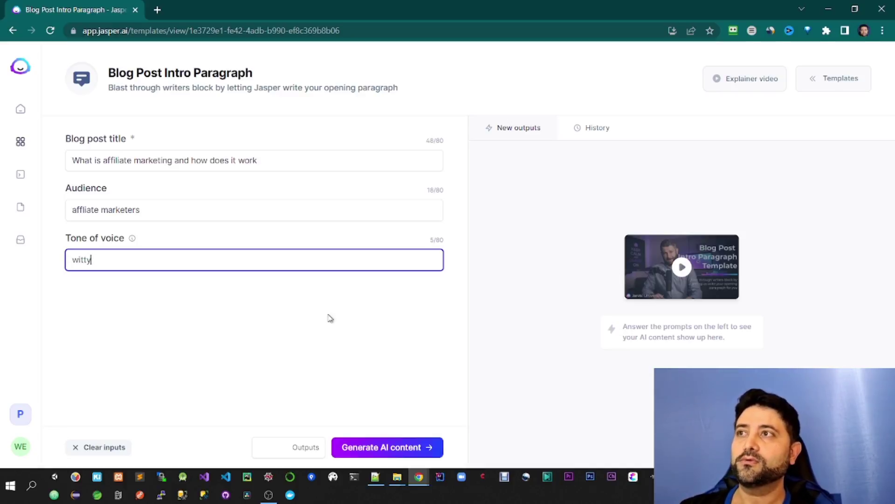
pyautogui.click(412, 448)
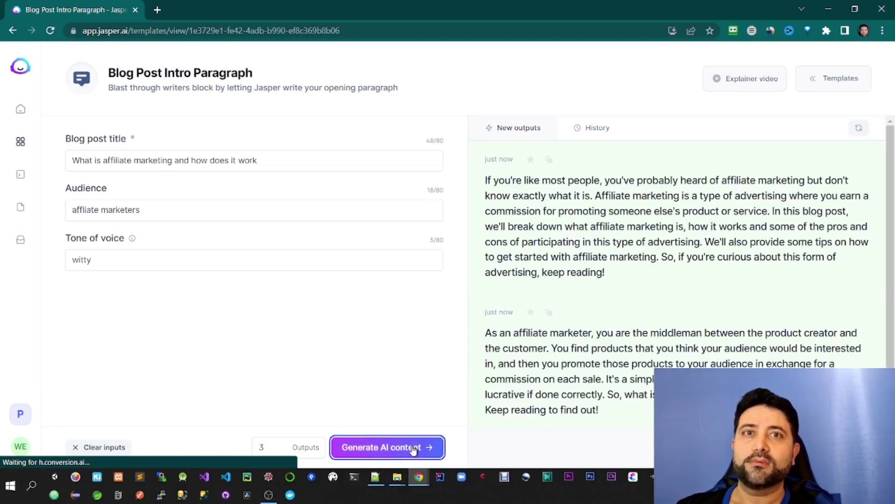
pyautogui.scroll(-1, 660, 236)
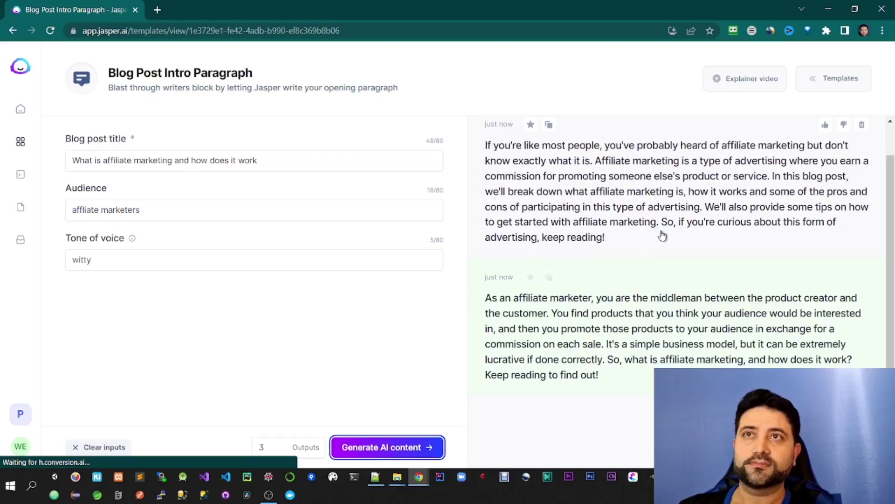
# Step: Lower outputs to 2, favourite the first intro draft and copy its text
pyautogui.click(280, 449)
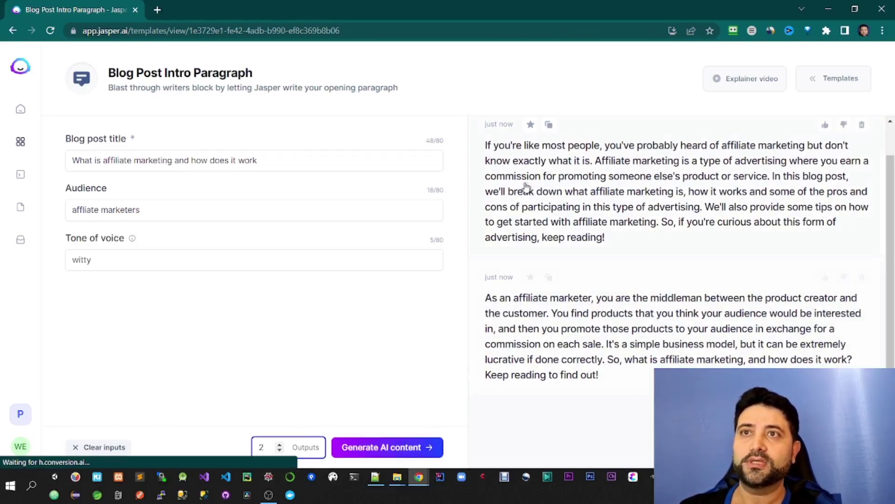
pyautogui.scroll(1, 580, 270)
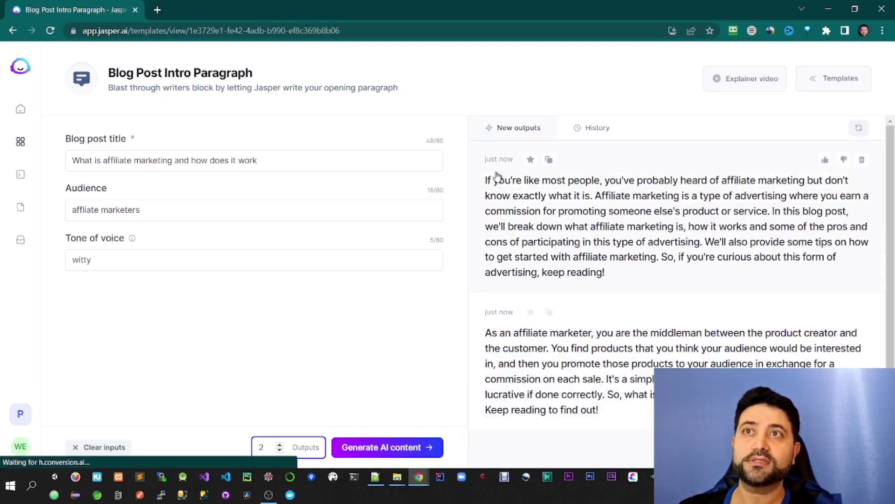
pyautogui.click(531, 160)
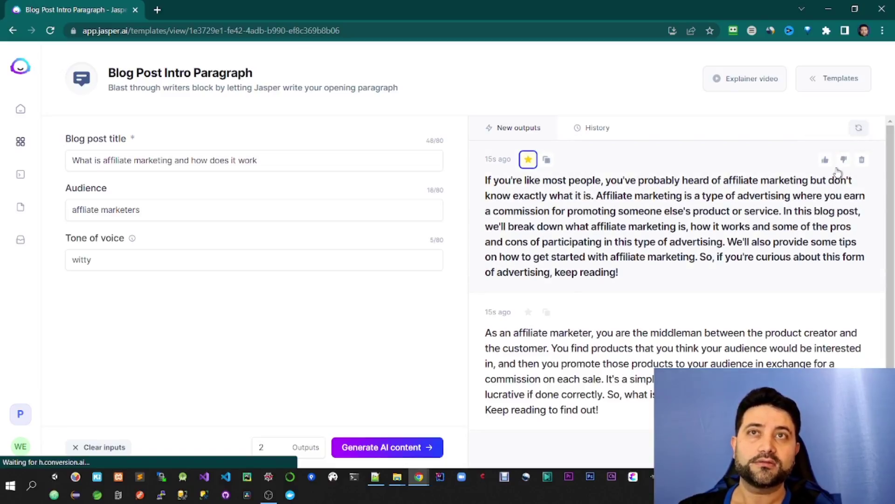
pyautogui.click(546, 159)
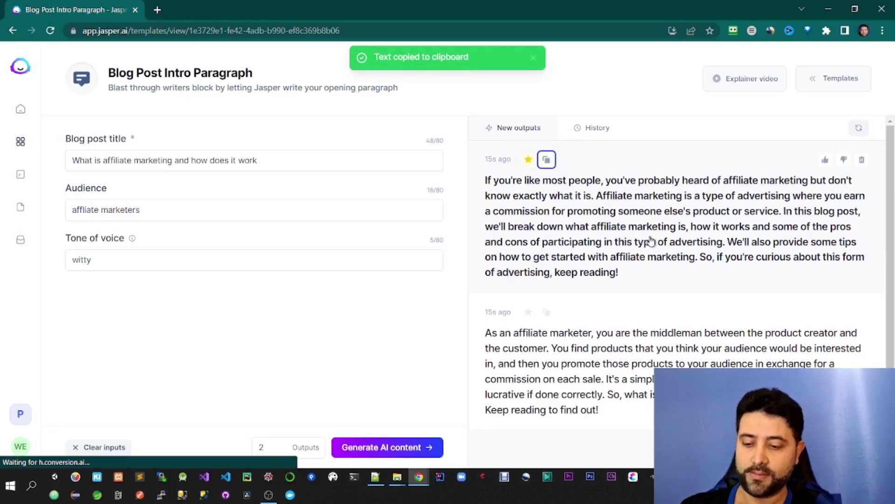
pyautogui.hotkey('alt', 'Tab')
# Step: Paste the intro paragraph into the WordPress post body and add an Overview heading above it
pyautogui.hotkey('alt', 'Tab')
pyautogui.hotkey('alt', 'Tab')
pyautogui.hotkey('alt', 'Tab')
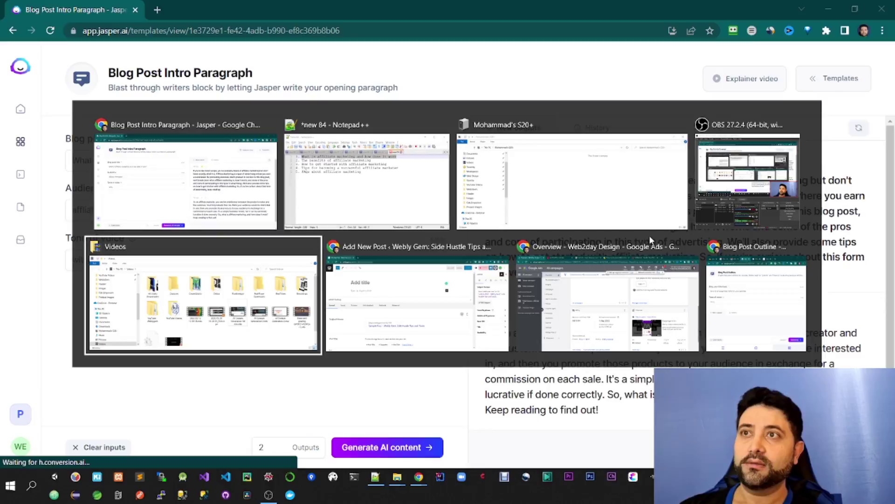
pyautogui.hotkey('alt', 'Tab')
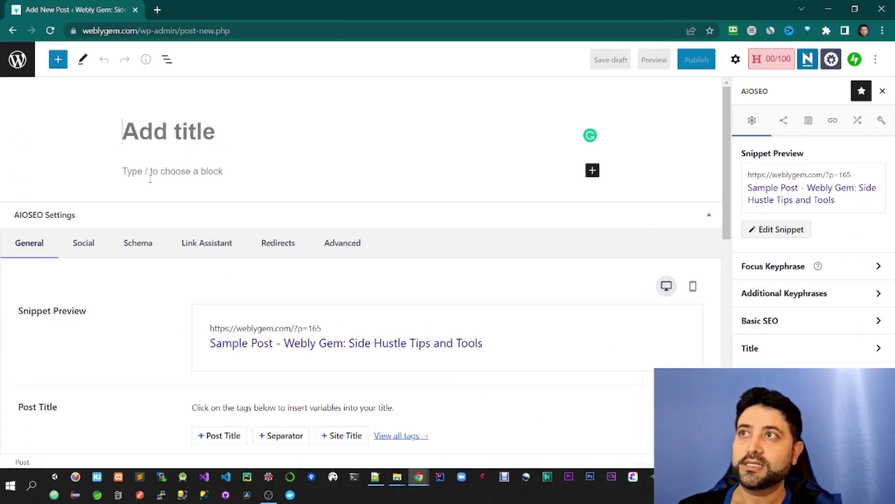
pyautogui.click(180, 180)
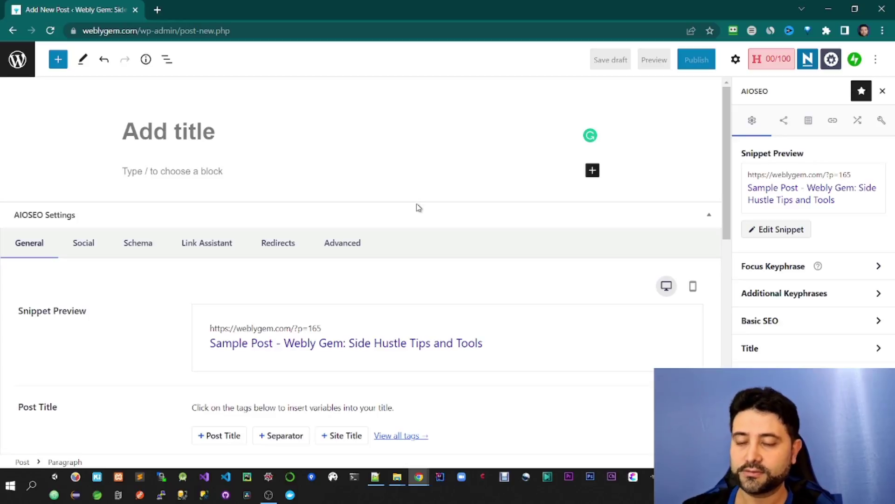
pyautogui.hotkey('ctrl', 'v')
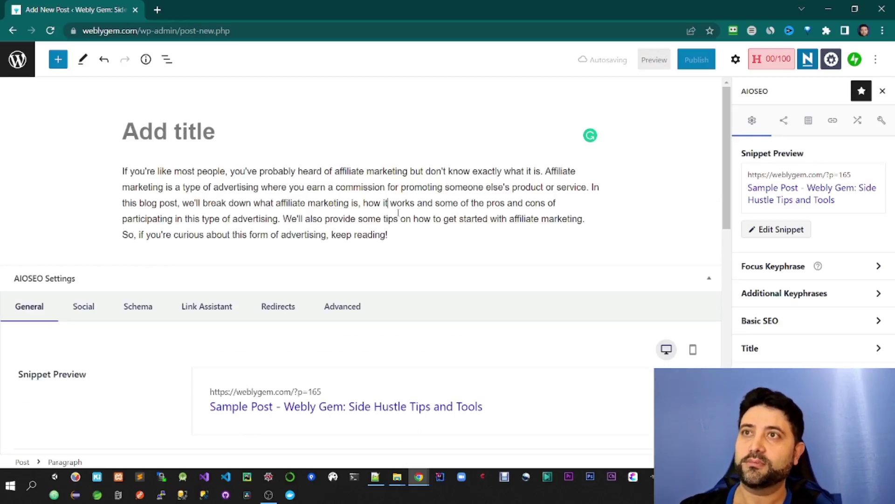
pyautogui.press('Home')
pyautogui.press('Return')
pyautogui.write('O')
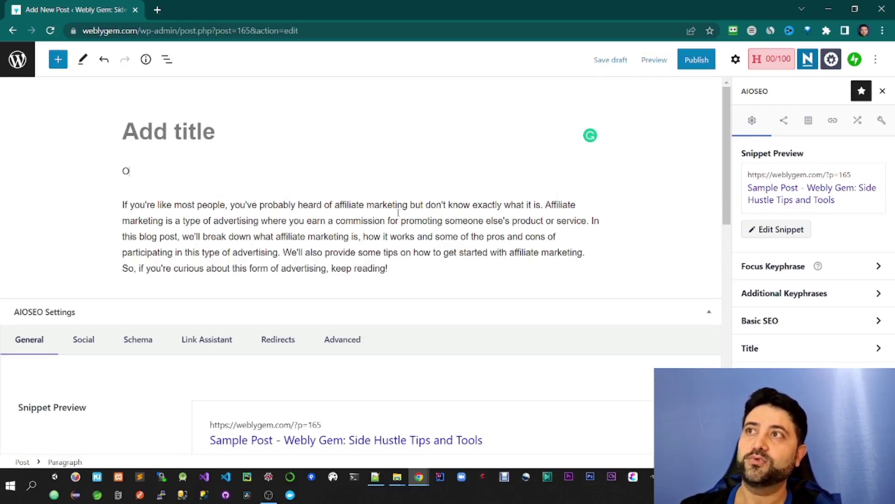
pyautogui.write('verview')
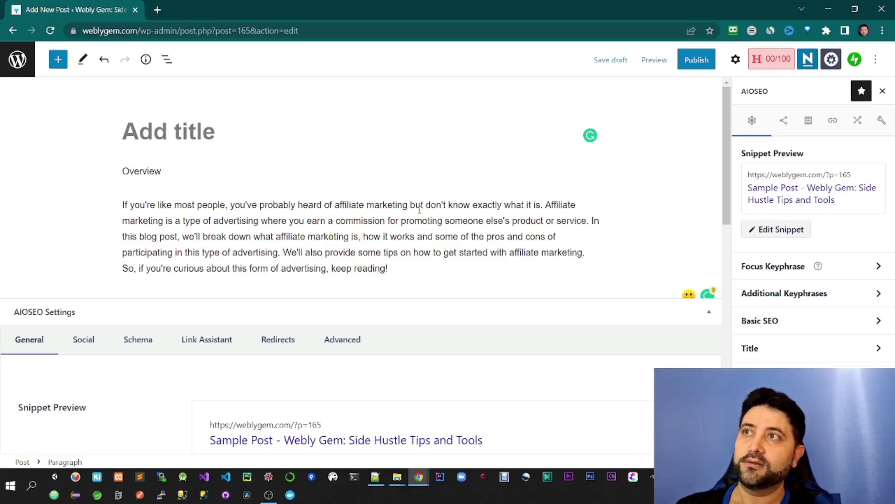
pyautogui.click(136, 142)
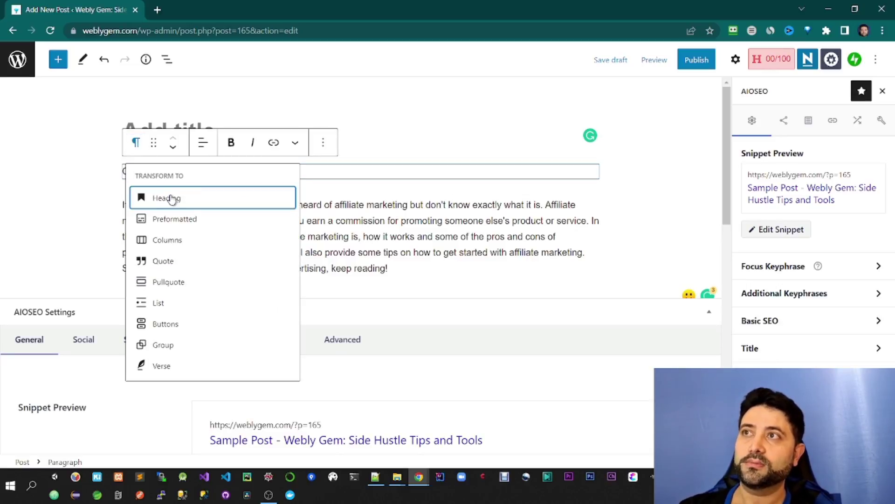
pyautogui.click(254, 211)
# Step: Title the post 'What is affiliate marketing and how to get started' and copy the outline from Notepad++
pyautogui.click(223, 224)
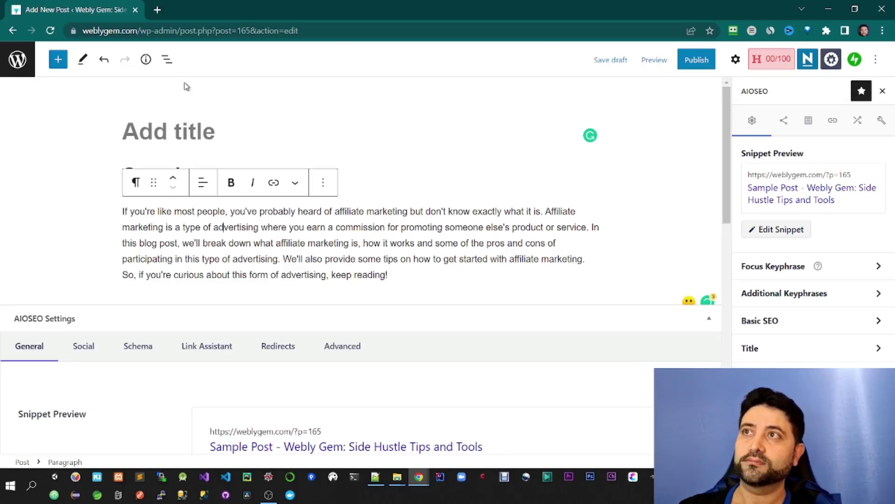
pyautogui.click(227, 164)
pyautogui.write('What')
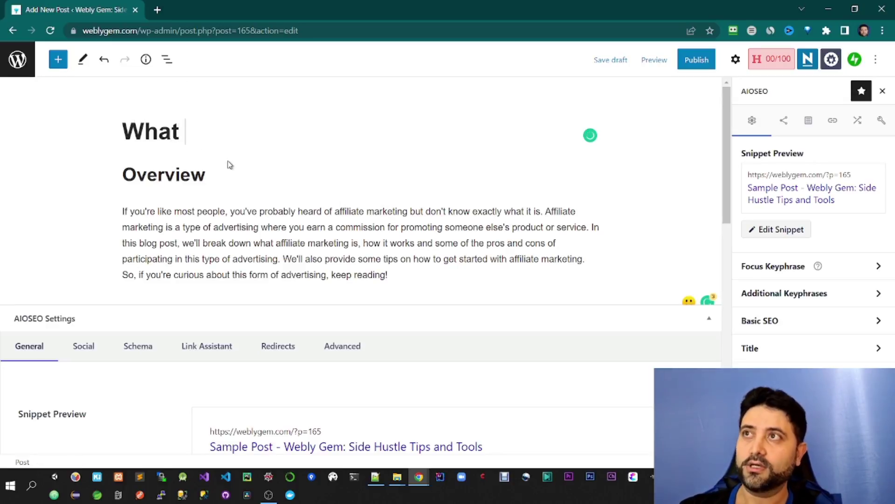
pyautogui.write(' is affil')
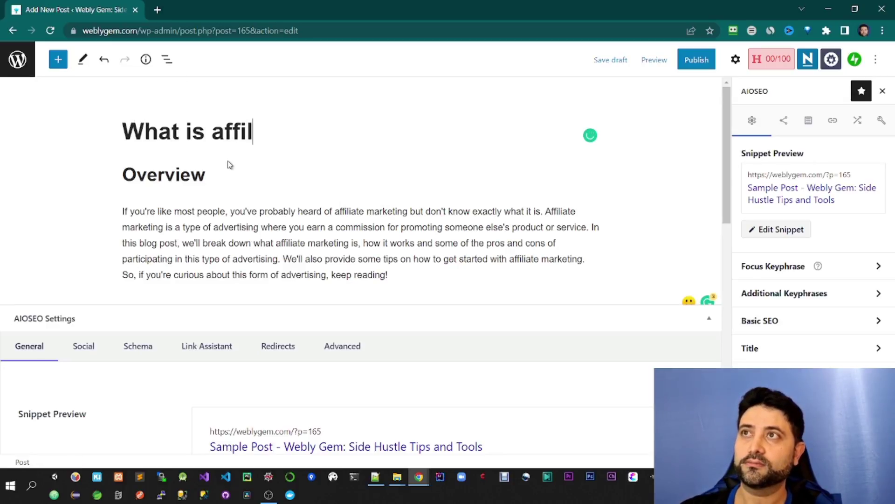
pyautogui.write('iate marketing and ')
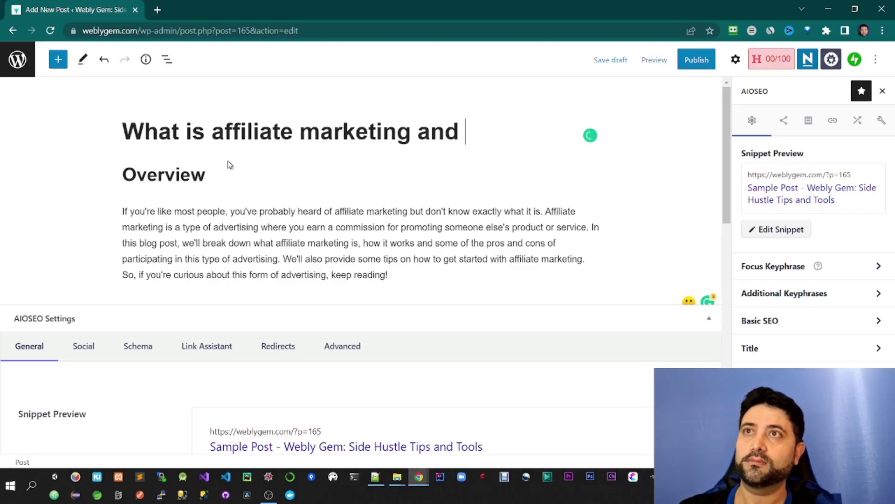
pyautogui.write('how to get star')
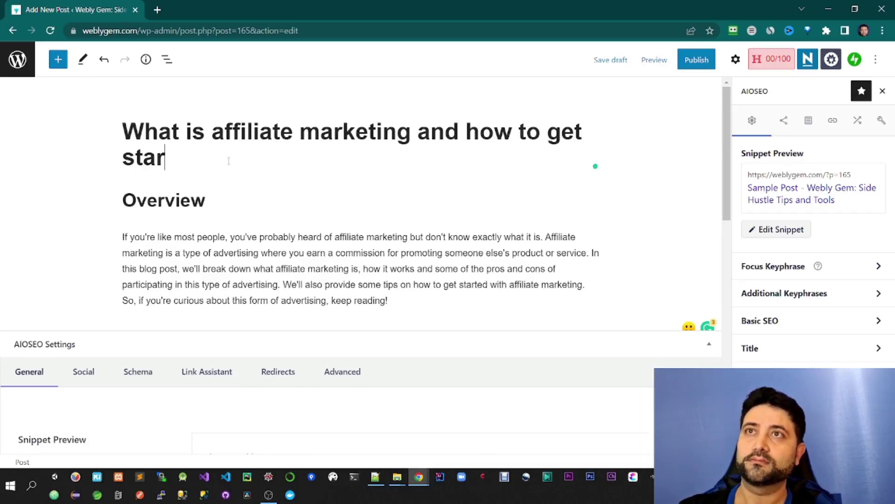
pyautogui.write('ted')
pyautogui.hotkey('alt', 'Tab')
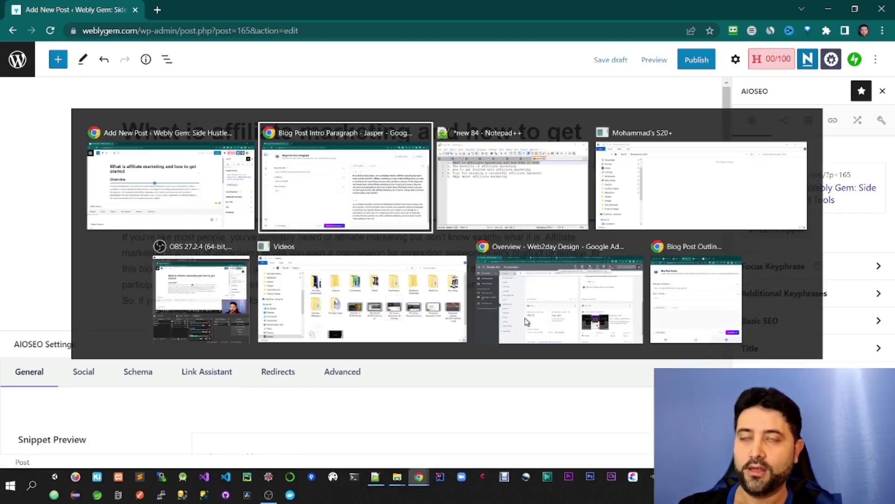
pyautogui.hotkey('alt', 'Tab')
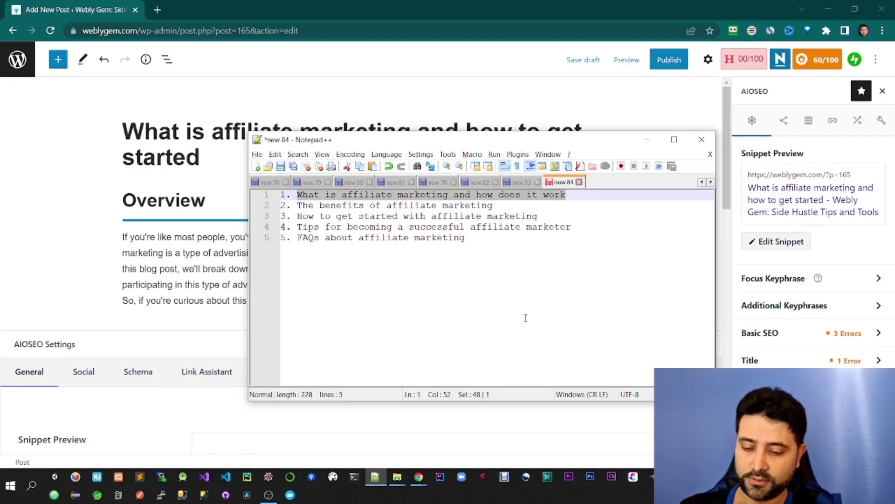
pyautogui.hotkey('ctrl', 'a')
# Step: Paste the five-item outline as a list after the intro paragraph and switch back to Jasper
pyautogui.hotkey('alt', 'Tab')
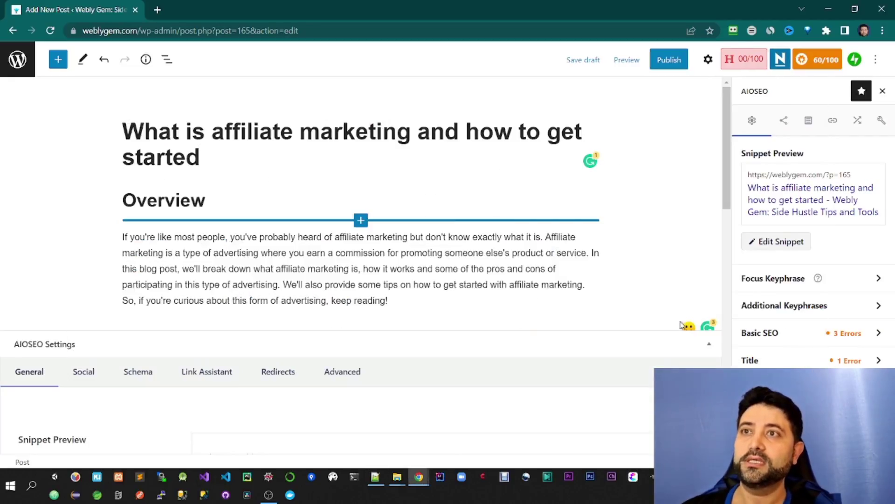
pyautogui.click(405, 300)
pyautogui.press('Return')
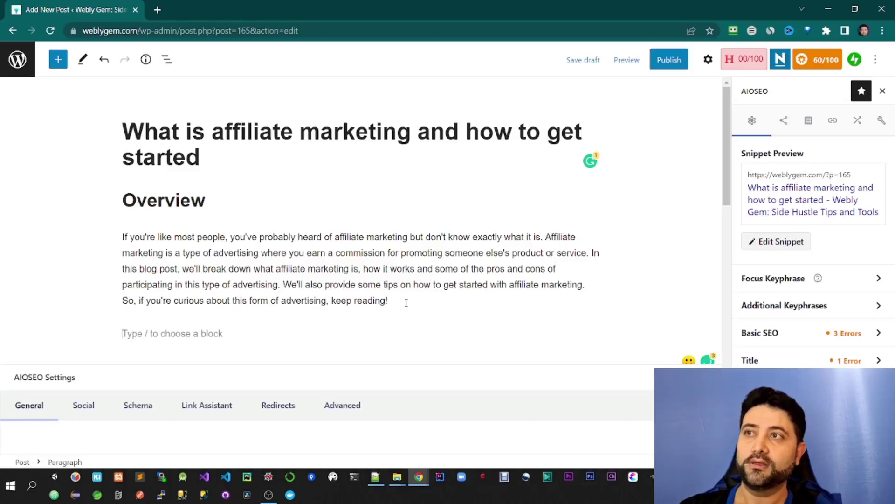
pyautogui.hotkey('ctrl', 'v')
pyautogui.hotkey('alt', 'Tab')
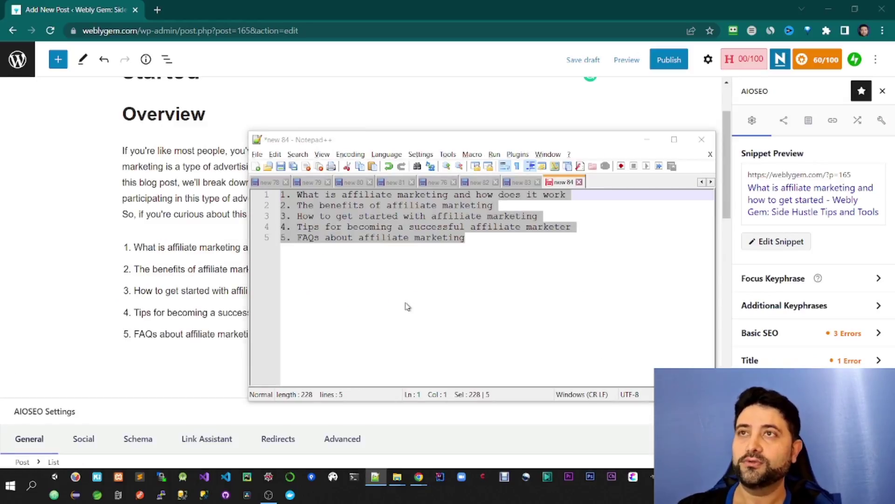
pyautogui.hotkey('alt', 'Tab')
pyautogui.hotkey('alt', 'Tab')
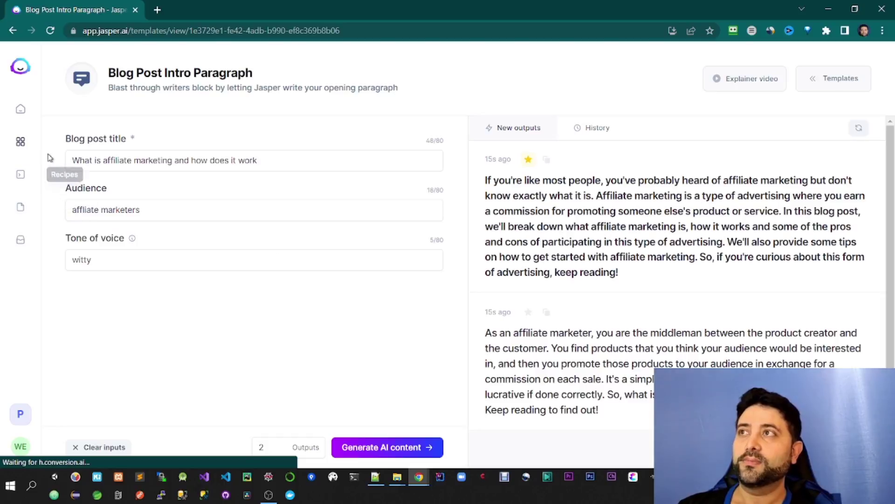
# Step: Open the Paragraph Generator template and paste the outline into its cleared topic field
pyautogui.click(21, 141)
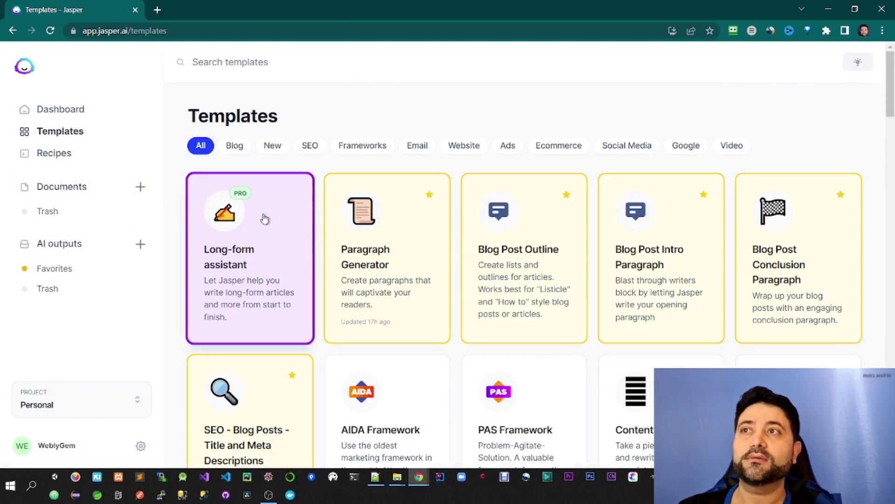
pyautogui.click(392, 286)
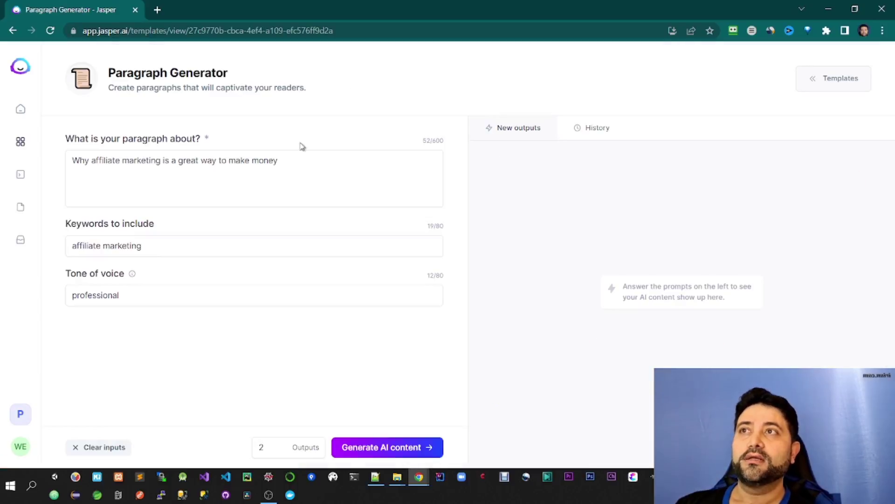
pyautogui.click(191, 163)
pyautogui.hotkey('ctrl', 'a')
pyautogui.press('BackSpace')
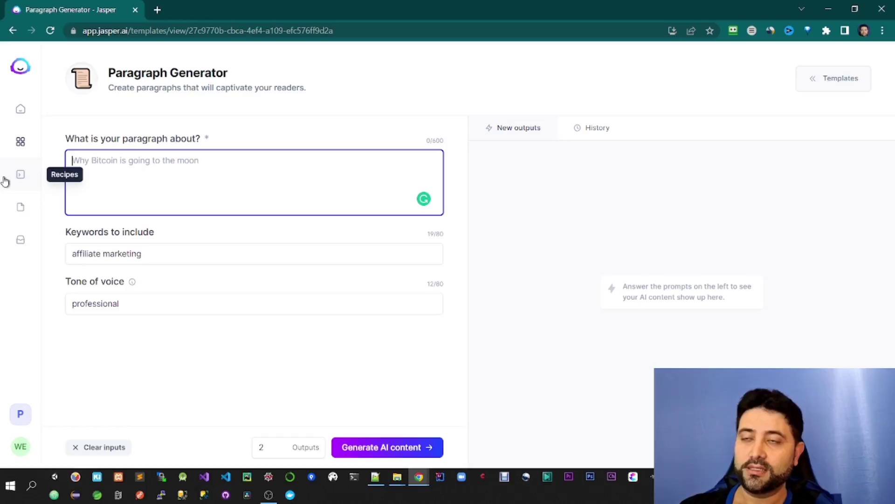
pyautogui.hotkey('ctrl', 'v')
# Step: Trim the topic to 'The benefits of affiliate marketing' and generate paragraphs for it
pyautogui.hotkey('shift', 'Up')
pyautogui.hotkey('shift', 'Up')
pyautogui.hotkey('shift', 'Up')
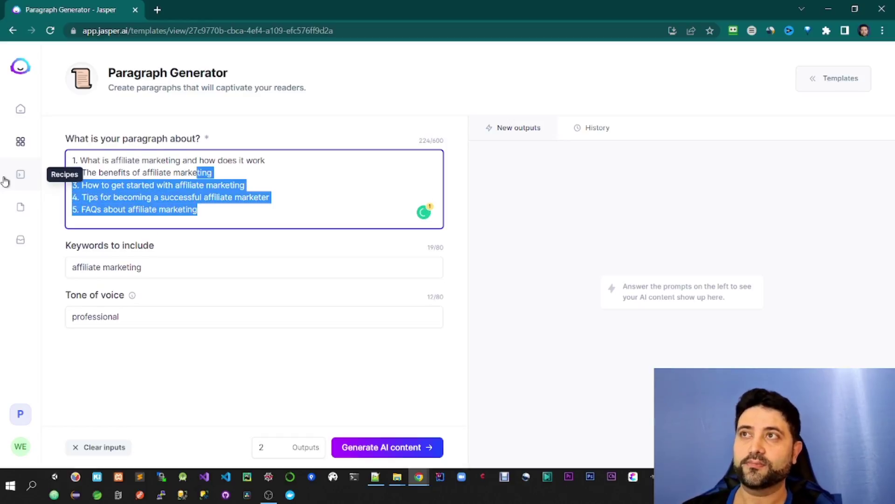
pyautogui.hotkey('shift', 'Home')
pyautogui.press('Up')
pyautogui.hotkey('shift', 'End')
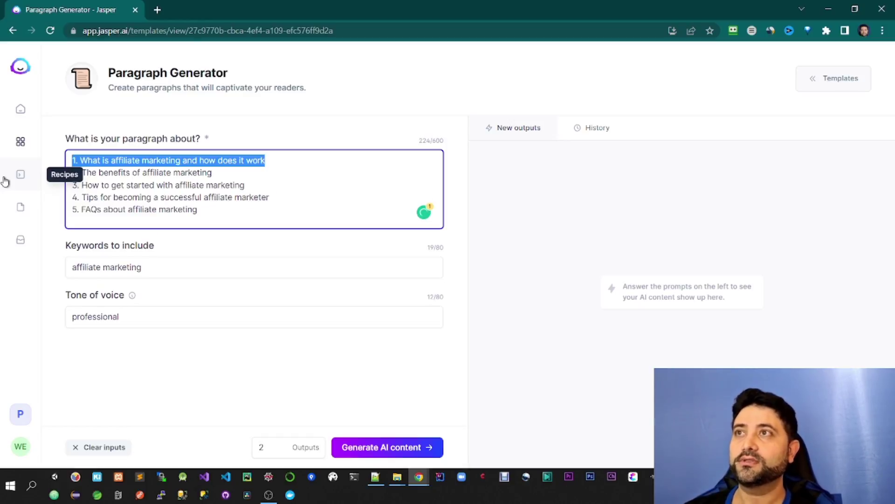
pyautogui.press('BackSpace')
pyautogui.press('Delete')
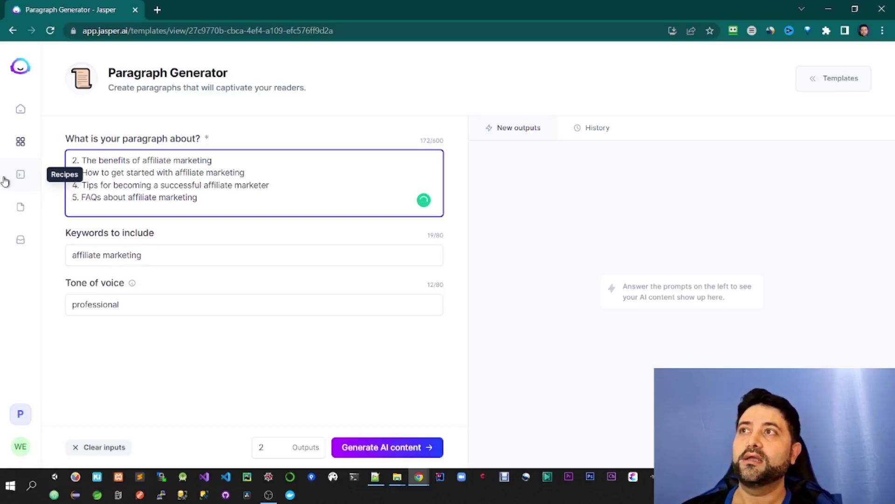
pyautogui.press('Delete')
pyautogui.press('Delete')
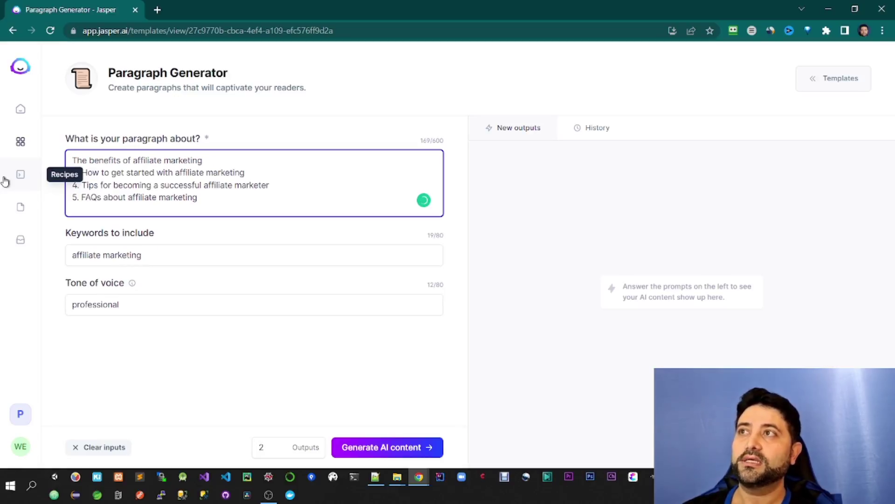
pyautogui.press('End')
pyautogui.hotkey('ctrl', 'shift', 'End')
pyautogui.press('BackSpace')
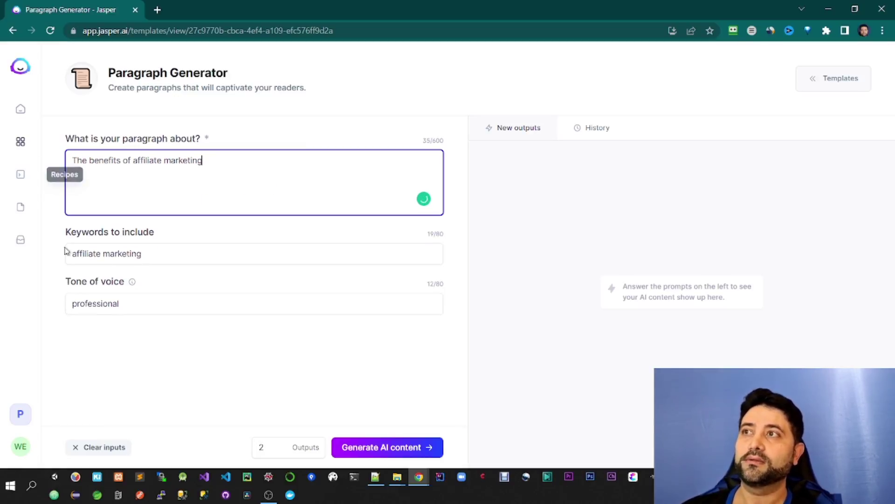
pyautogui.click(229, 253)
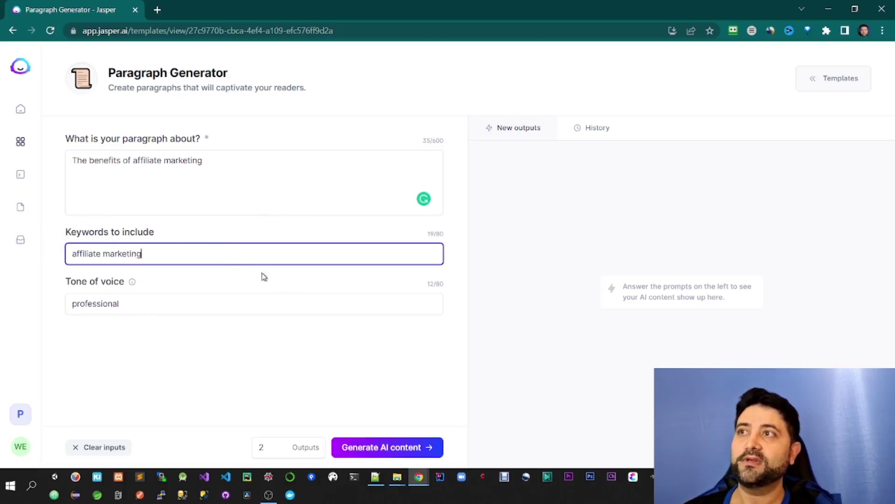
pyautogui.click(385, 448)
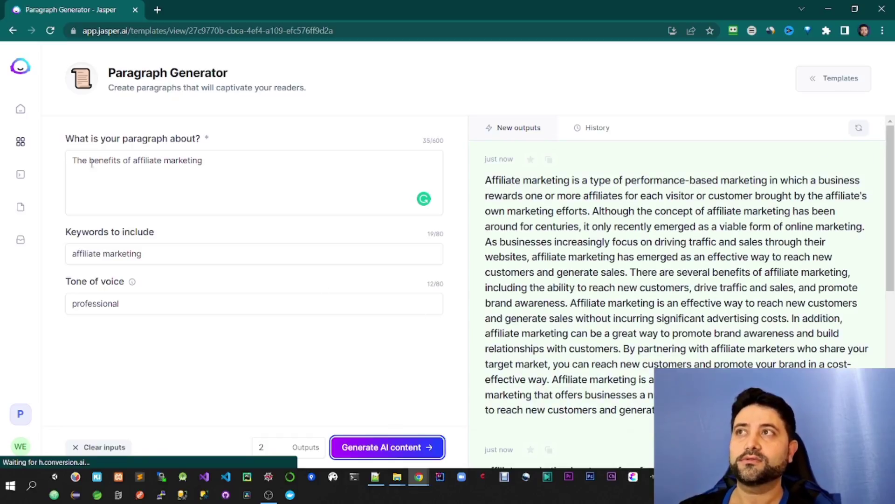
pyautogui.moveTo(677, 280)
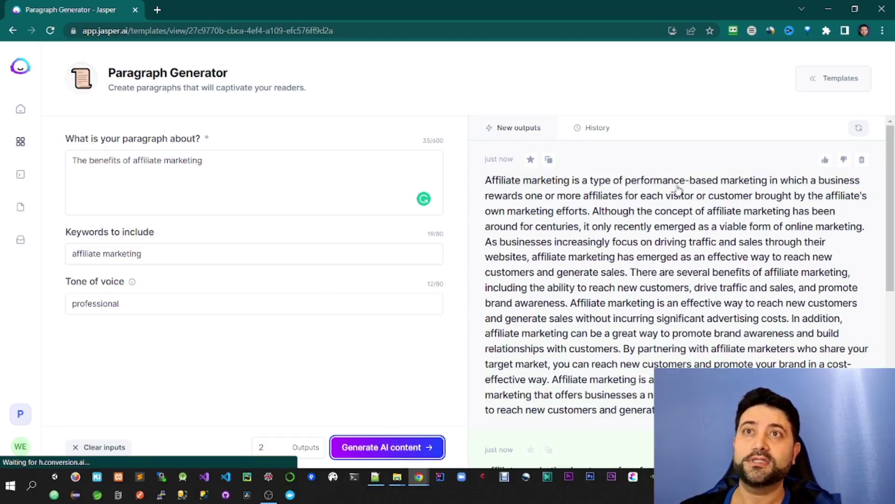
pyautogui.scroll(-2, 654, 253)
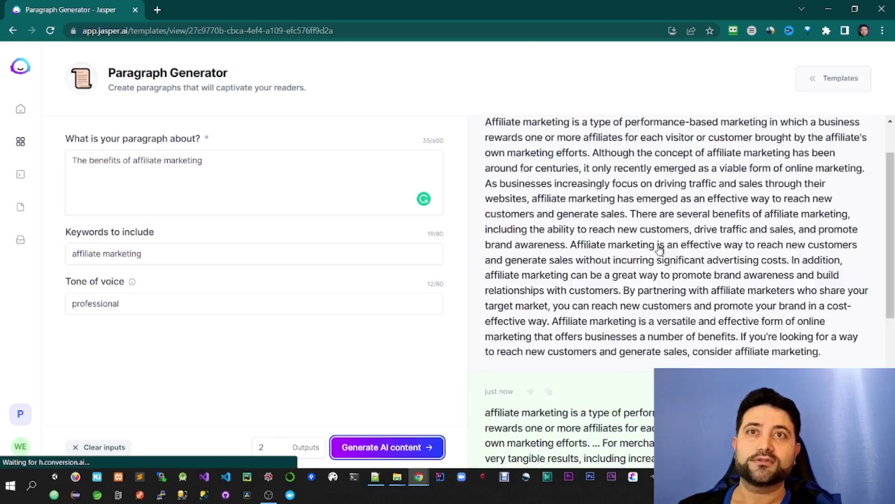
pyautogui.scroll(-3, 661, 250)
pyautogui.scroll(5, 660, 250)
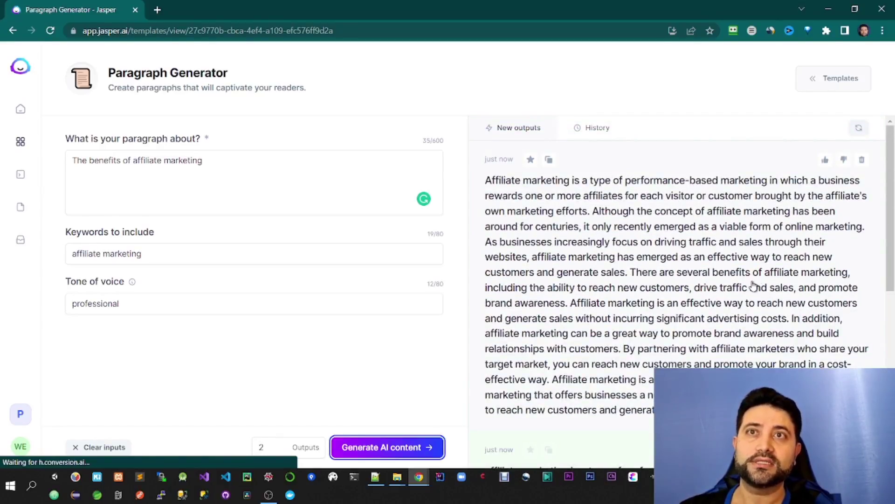
pyautogui.scroll(-1, 741, 285)
pyautogui.scroll(-2, 746, 280)
pyautogui.scroll(-1, 746, 280)
pyautogui.scroll(1, 798, 238)
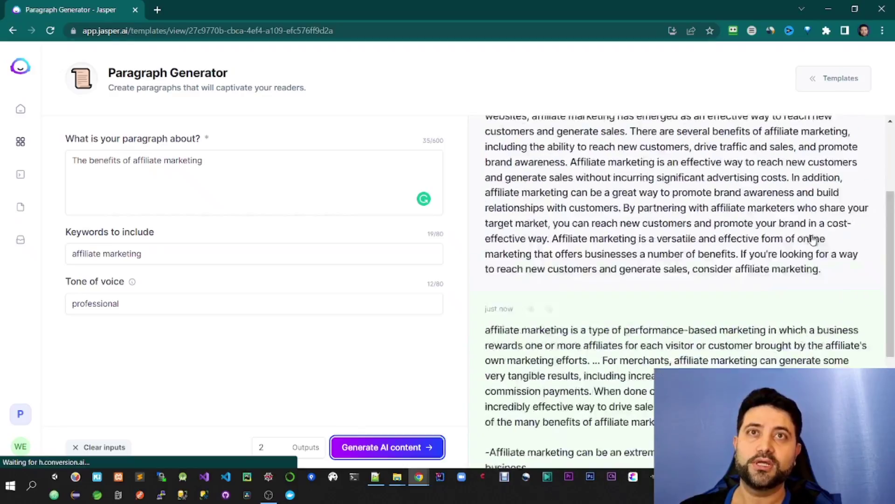
pyautogui.scroll(1, 813, 239)
pyautogui.scroll(1, 812, 240)
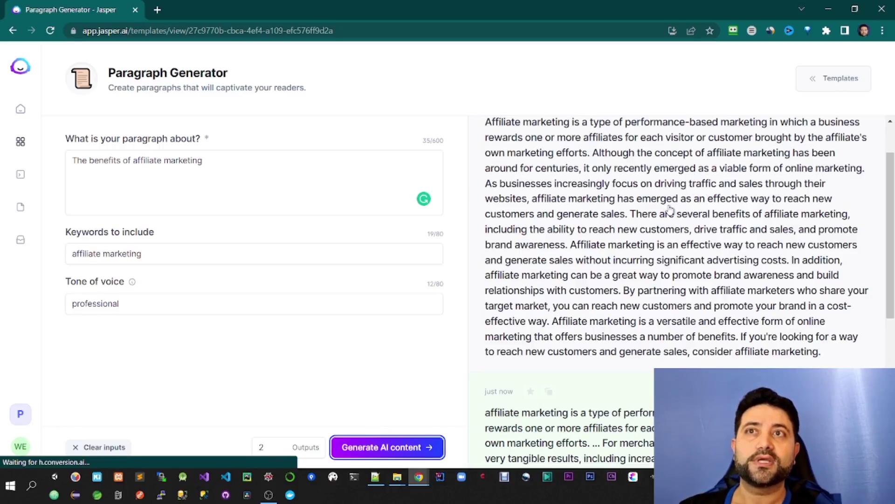
pyautogui.scroll(-1, 670, 210)
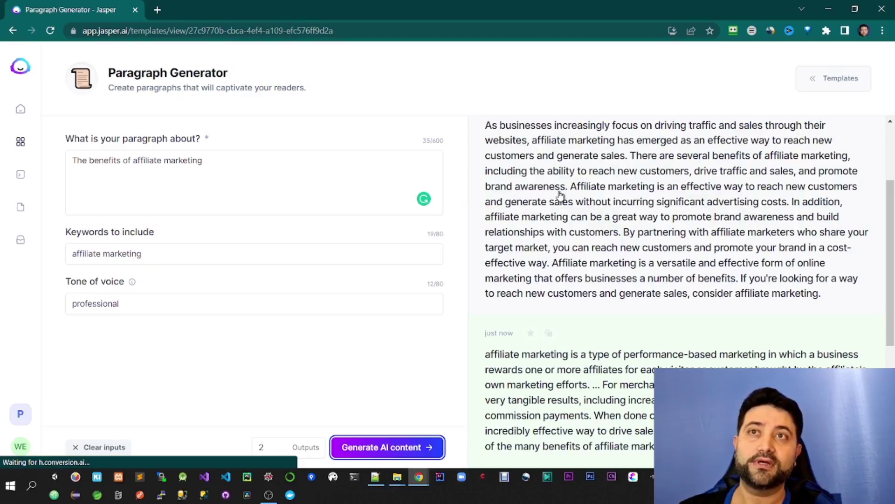
pyautogui.scroll(3, 777, 225)
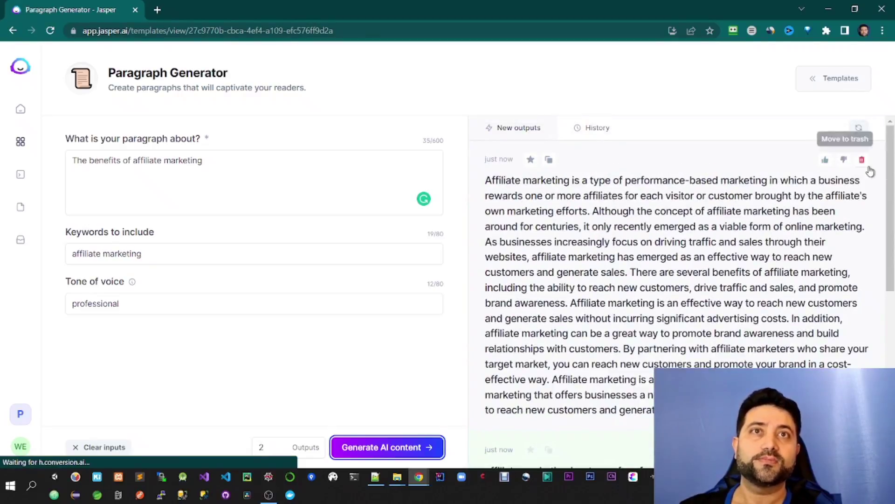
# Step: Copy Jasper's first benefits paragraph and return to the WordPress editor
pyautogui.click(549, 160)
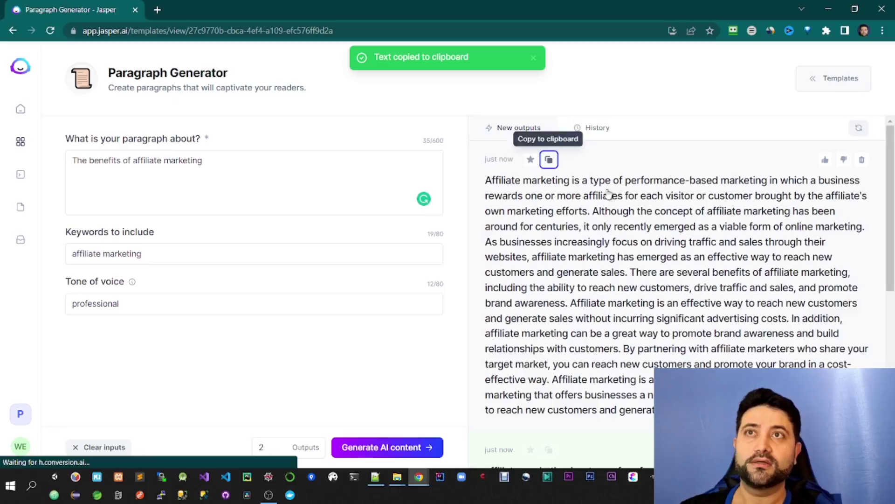
pyautogui.hotkey('alt', 'Tab')
pyautogui.hotkey('alt', 'Tab')
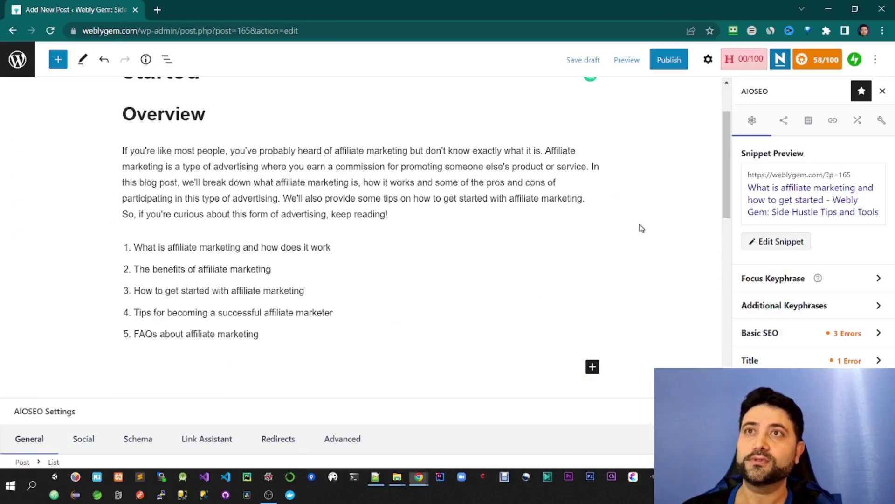
# Step: Clear out the first list item so 'The benefits of affiliate marketing' line leads the list
pyautogui.click(338, 247)
pyautogui.press('Return')
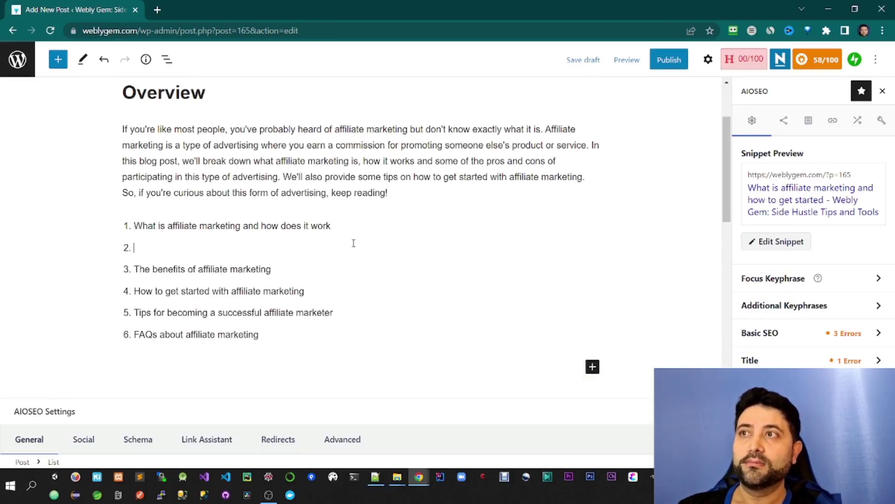
pyautogui.press('BackSpace')
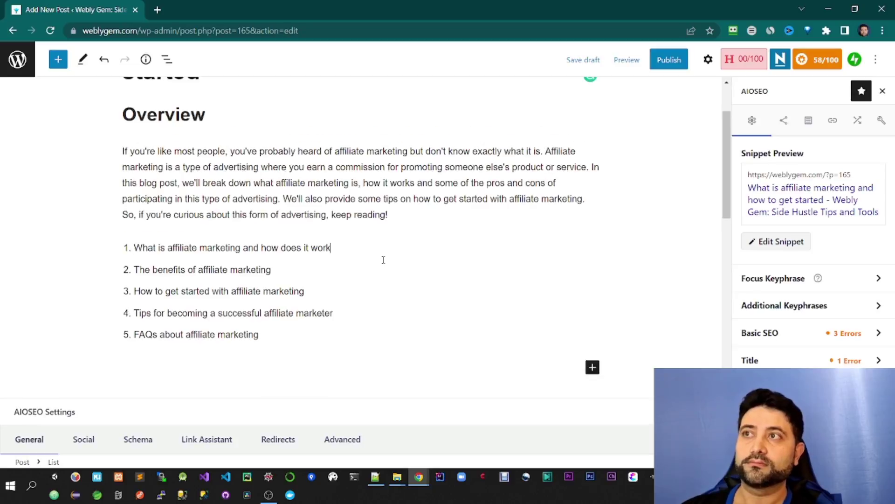
pyautogui.hotkey('shift', 'Home')
pyautogui.press('BackSpace')
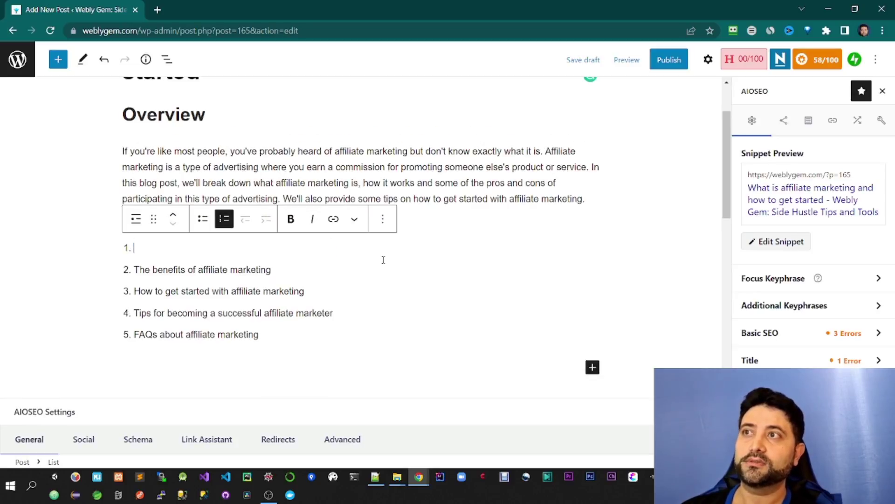
pyautogui.click(382, 259)
pyautogui.press('Delete')
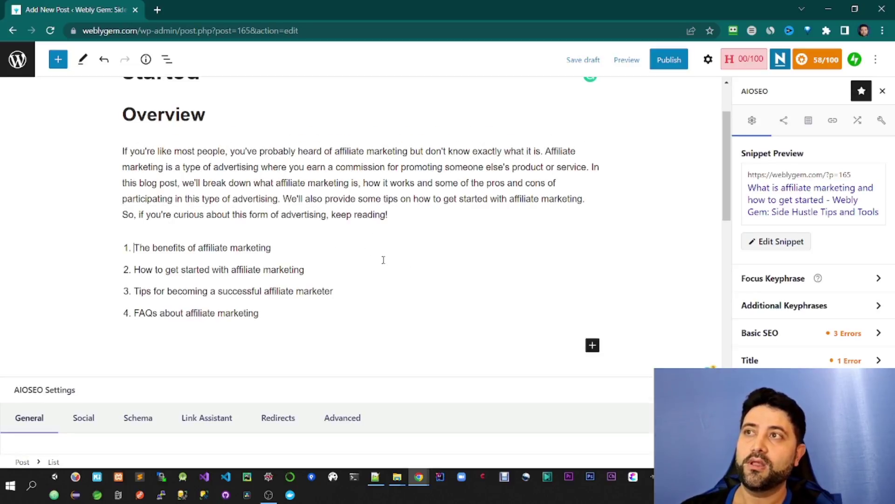
# Step: Paste Jasper's paragraph under the benefits line and pull the benefits line out of the list into its own paragraph
pyautogui.press('Return')
pyautogui.hotkey('ctrl', 'v')
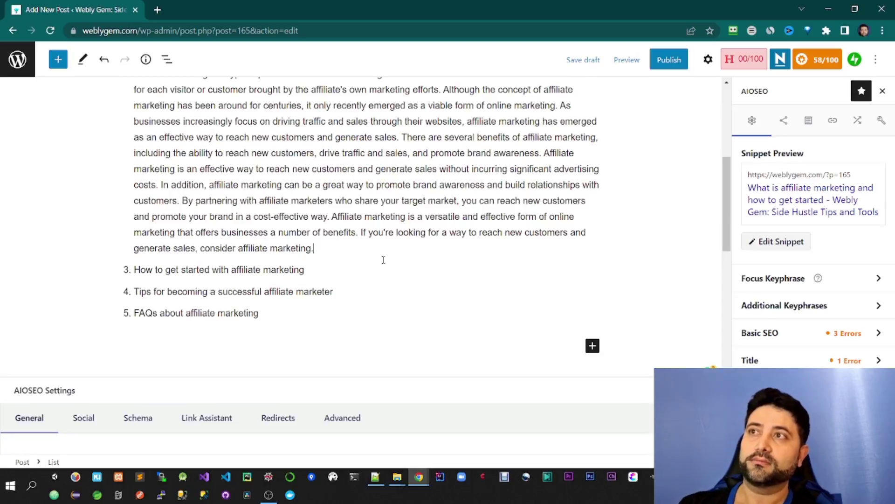
pyautogui.scroll(3, 208, 237)
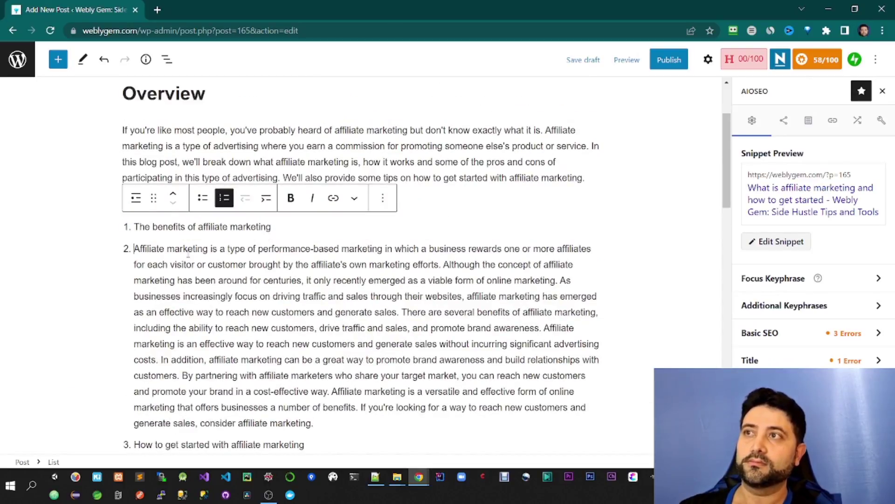
pyautogui.press('BackSpace')
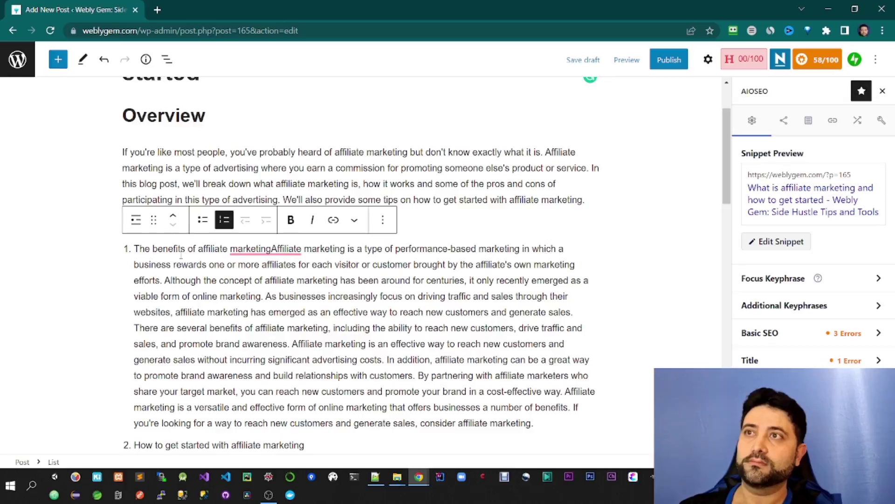
pyautogui.press('Return')
pyautogui.press('BackSpace')
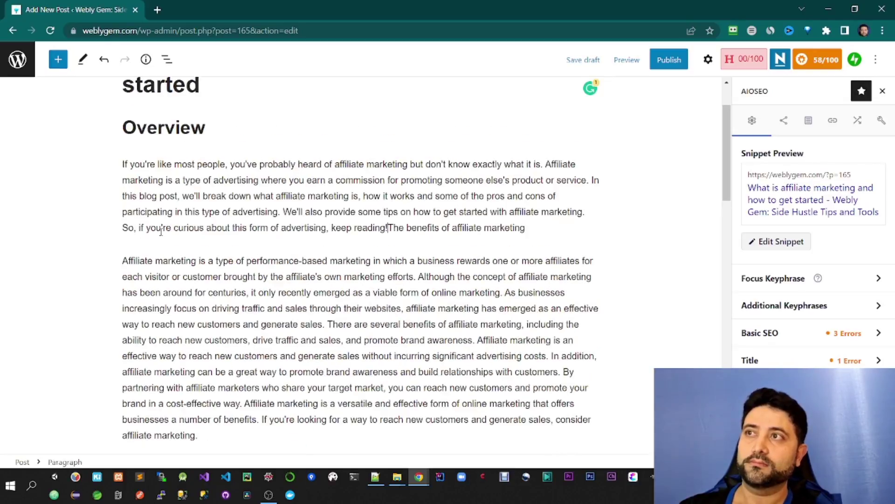
pyautogui.press('Return')
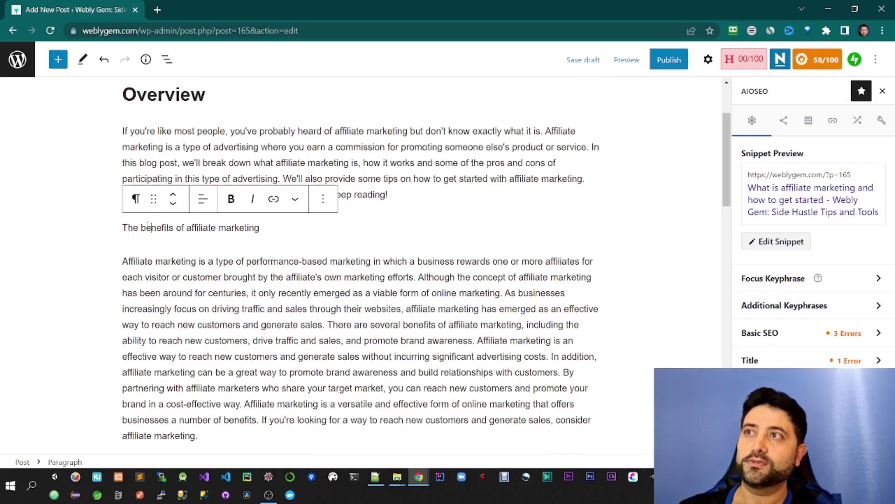
# Step: Make 'The benefits of affiliate marketing' an H2 heading and copy the 'How to get started' line
pyautogui.click(135, 199)
pyautogui.click(181, 258)
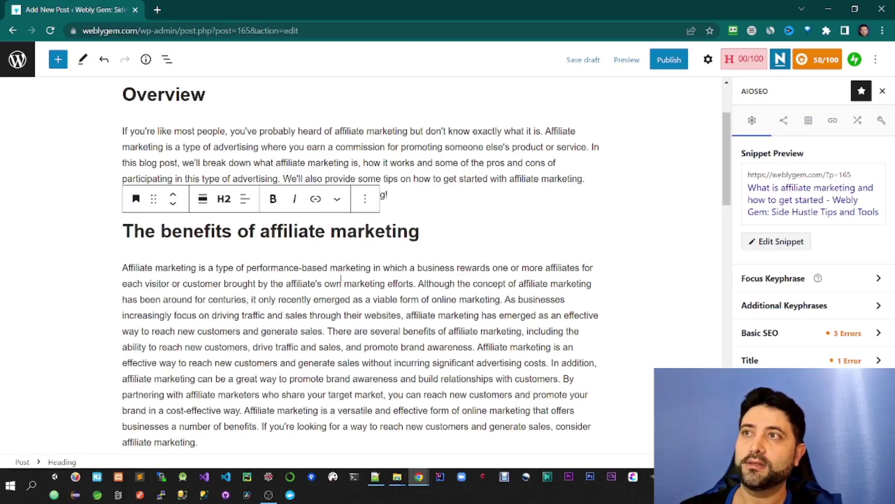
pyautogui.scroll(-2, 270, 352)
pyautogui.click(218, 355)
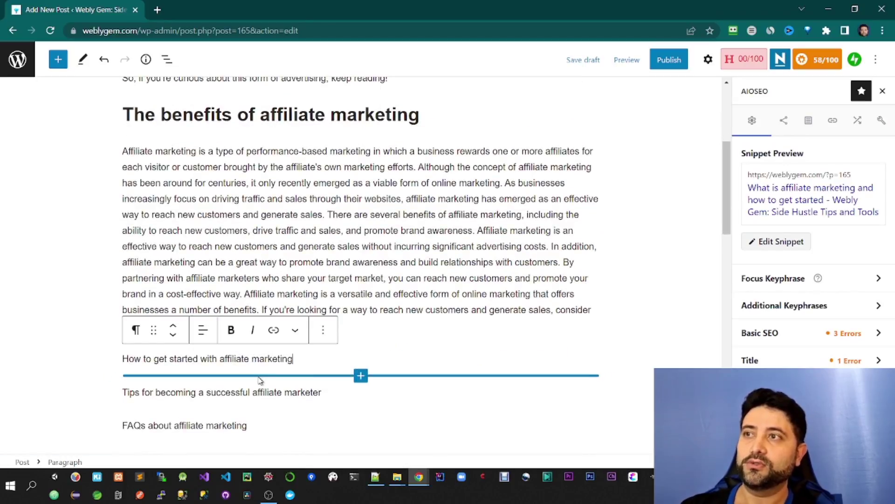
pyautogui.hotkey('ctrl', 'a')
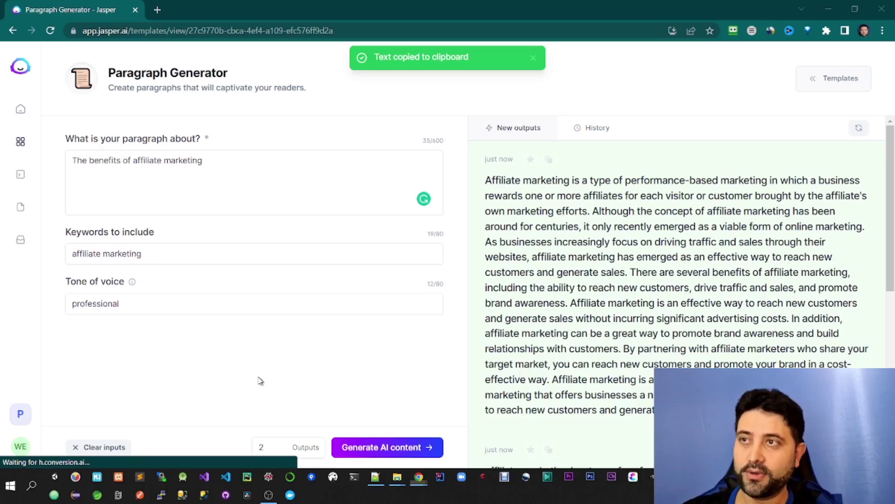
# Step: Replace Jasper's topic with 'How to get started with affiliate marketing', start generating, and return to the post
pyautogui.hotkey('alt', 'Tab')
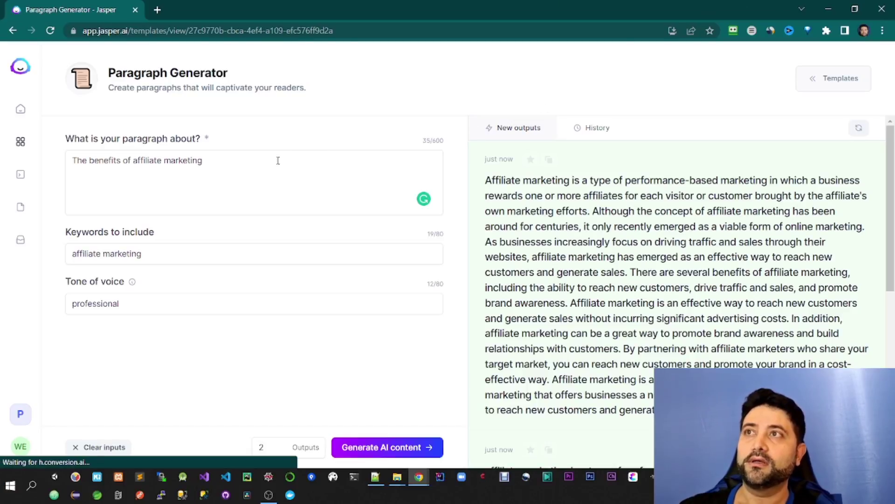
pyautogui.click(278, 161)
pyautogui.hotkey('ctrl', 'a')
pyautogui.hotkey('ctrl', 'v')
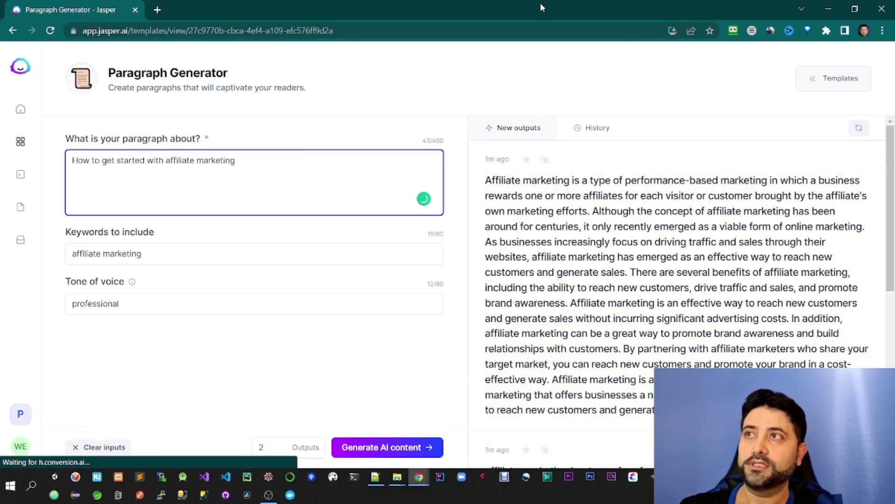
pyautogui.click(386, 451)
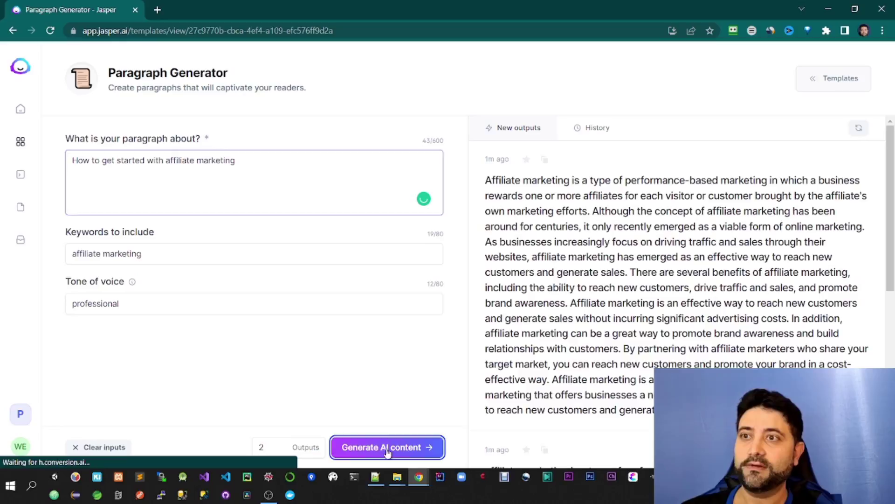
pyautogui.hotkey('alt', 'Tab')
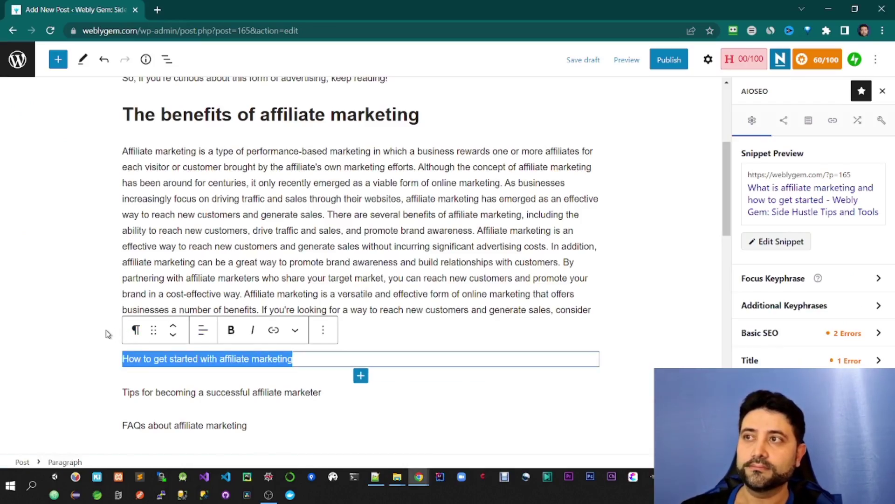
pyautogui.click(136, 330)
# Step: Make 'How to get started with affiliate marketing' an H2 with an empty paragraph below, then switch to Jasper
pyautogui.click(157, 146)
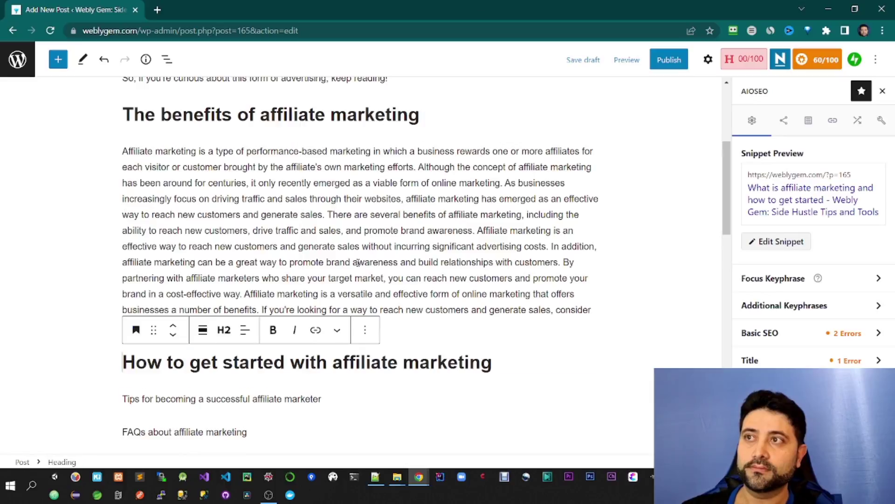
pyautogui.press('Return')
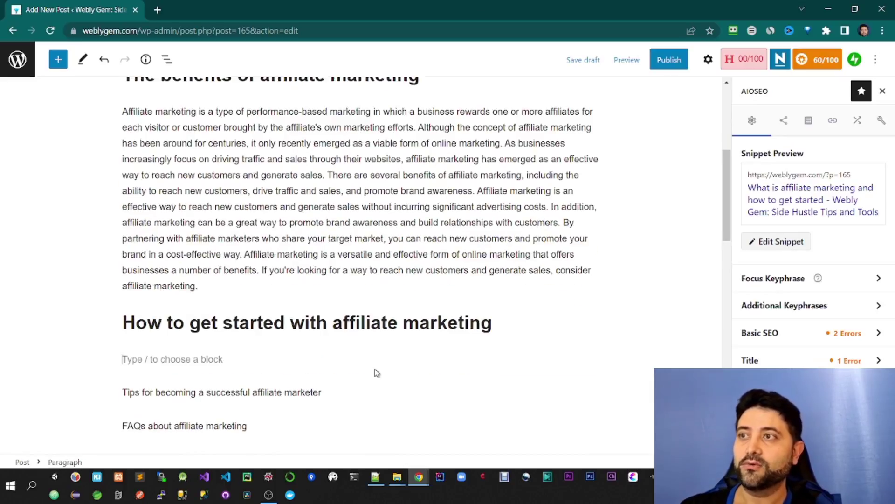
pyautogui.hotkey('alt', 'Tab')
pyautogui.moveTo(676, 241)
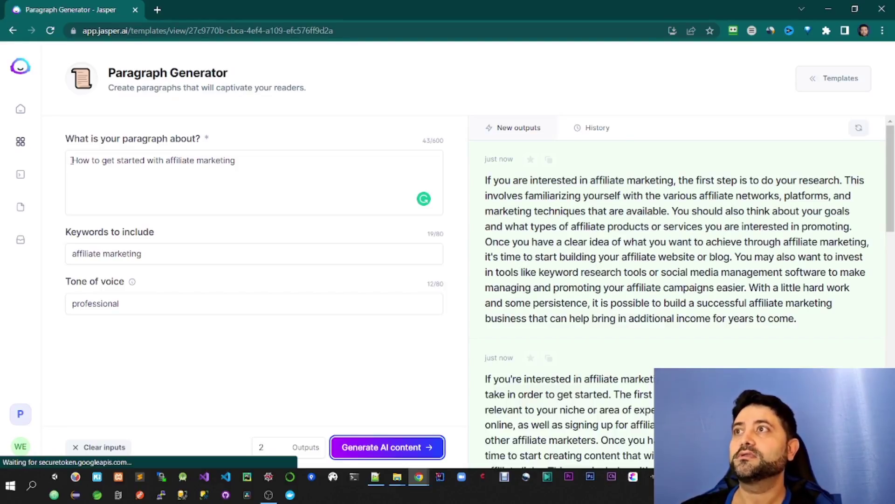
# Step: Paste Jasper's first 'How to get started' paragraph under the heading and select the Tips line before returning to Jasper
pyautogui.click(70, 160)
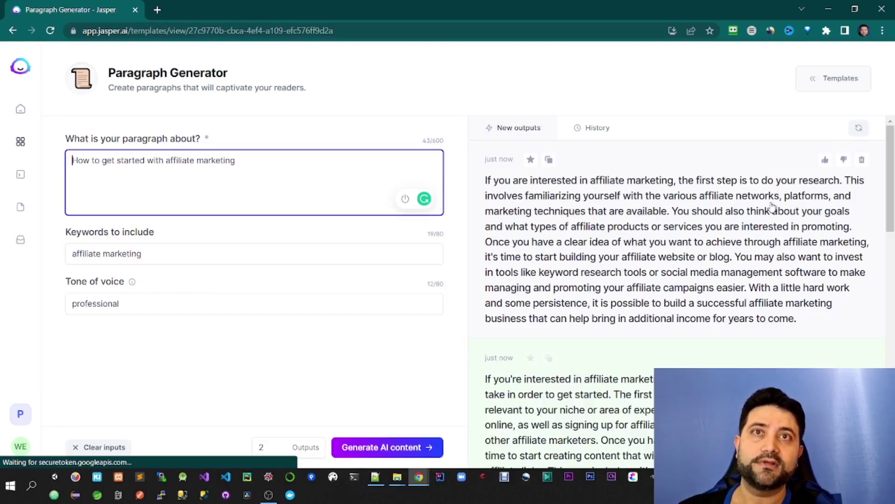
pyautogui.scroll(-1, 773, 206)
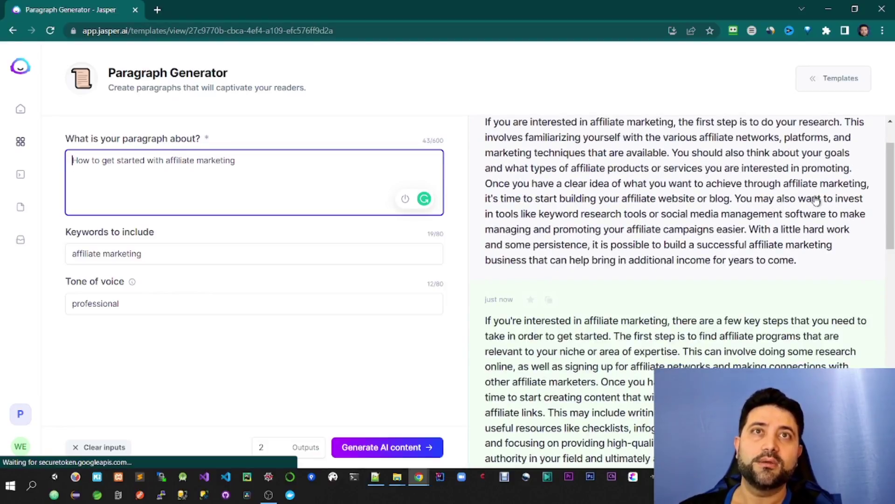
pyautogui.scroll(-2, 753, 241)
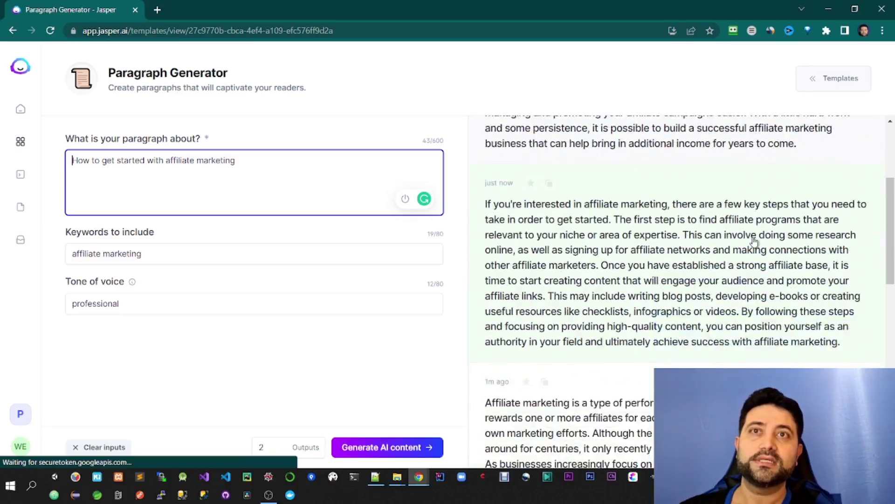
pyautogui.scroll(-3, 753, 242)
pyautogui.scroll(2, 753, 242)
pyautogui.scroll(2, 753, 241)
pyautogui.scroll(-5, 754, 242)
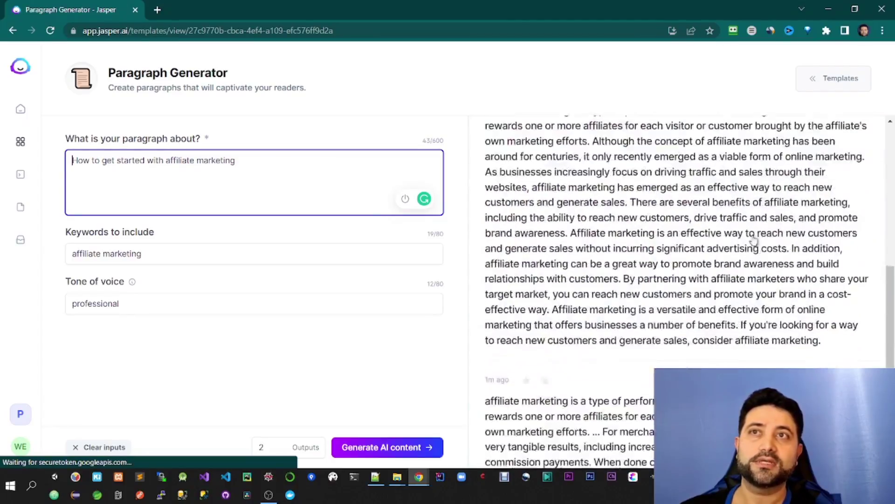
pyautogui.scroll(-1, 753, 240)
pyautogui.scroll(1, 718, 237)
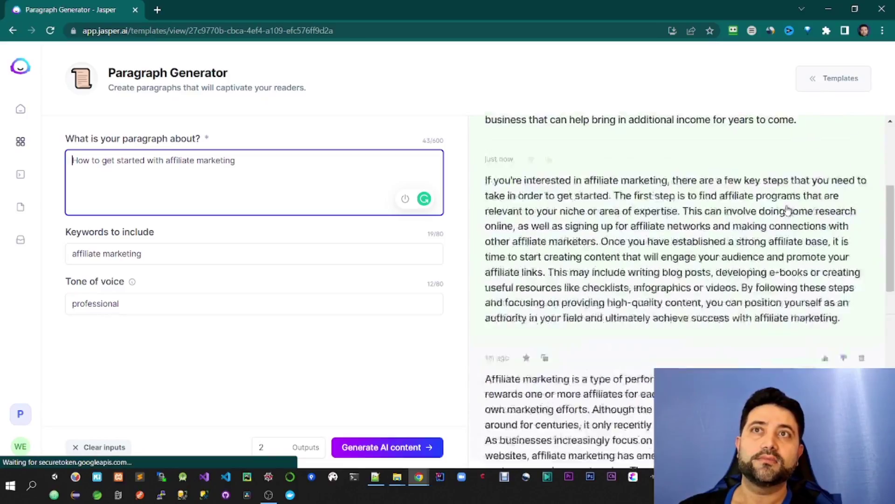
pyautogui.click(549, 160)
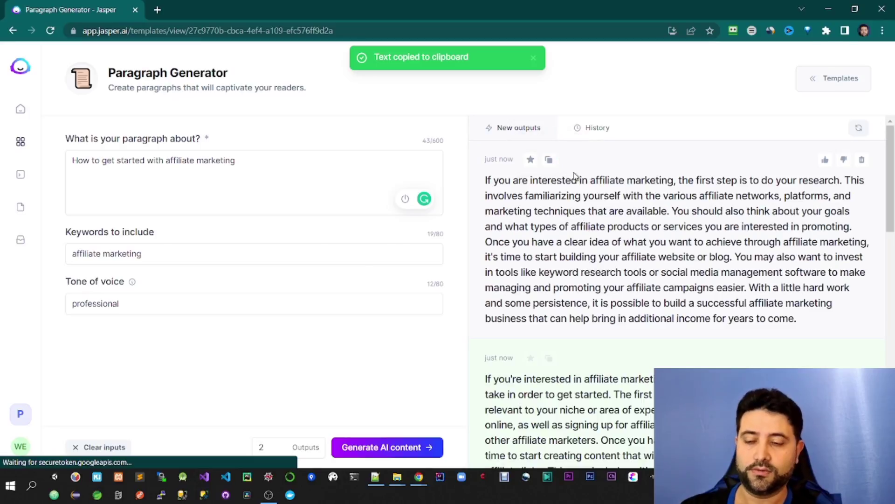
pyautogui.hotkey('alt', 'Tab')
pyautogui.hotkey('ctrl', 'v')
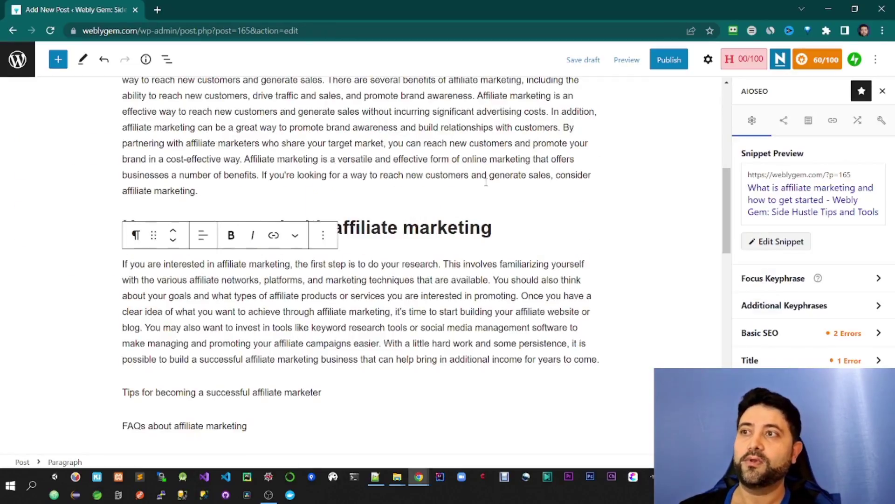
pyautogui.press('Return')
pyautogui.moveTo(123, 393); pyautogui.dragTo(233, 411)
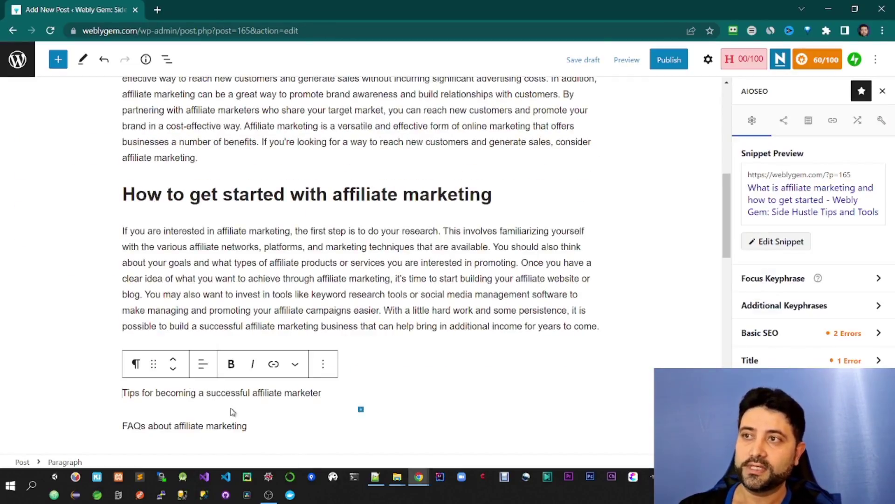
pyautogui.hotkey('alt', 'Tab')
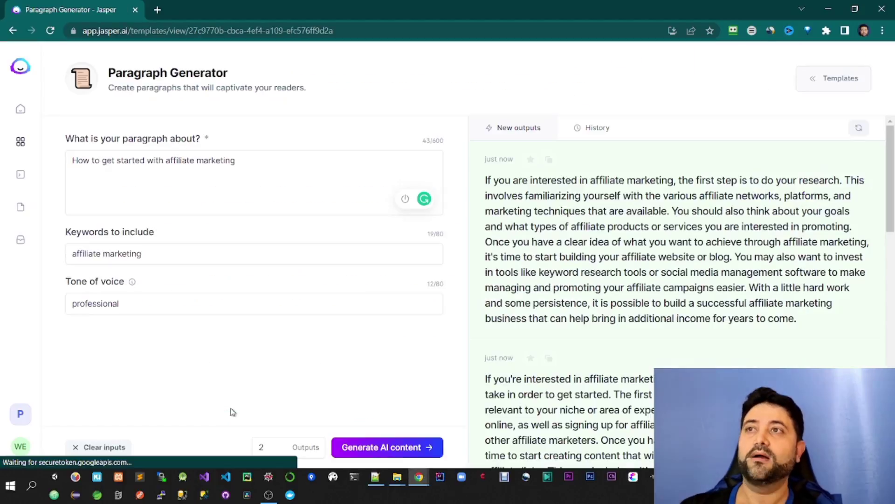
# Step: Generate paragraphs for 'Tips for becoming a successful affiliate marketer' and copy the first output
pyautogui.click(257, 161)
pyautogui.hotkey('ctrl', 'a')
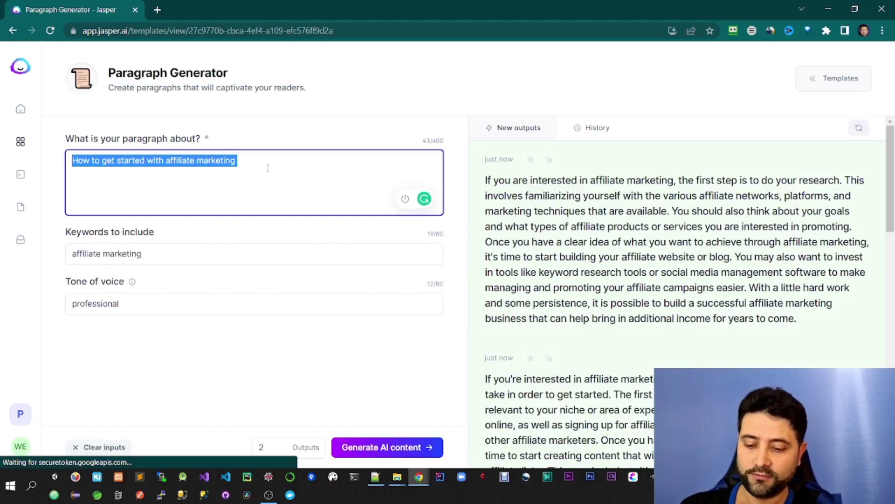
pyautogui.hotkey('ctrl', 'v')
pyautogui.click(423, 455)
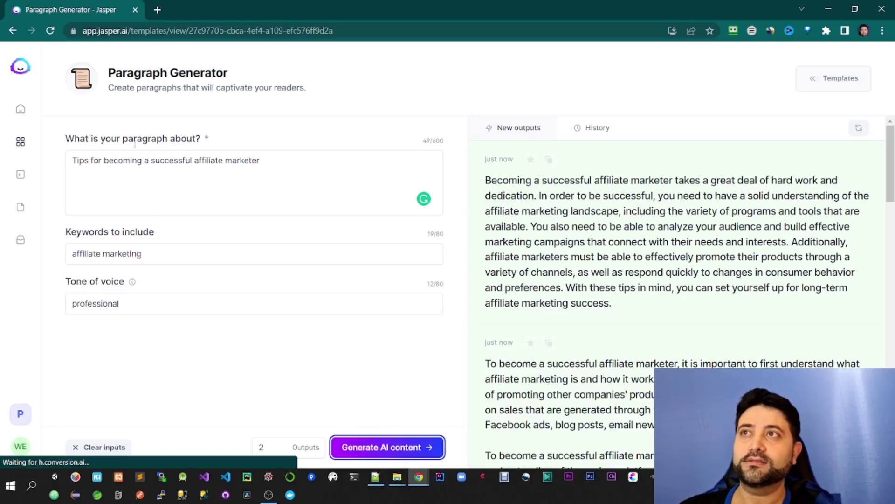
pyautogui.click(287, 161)
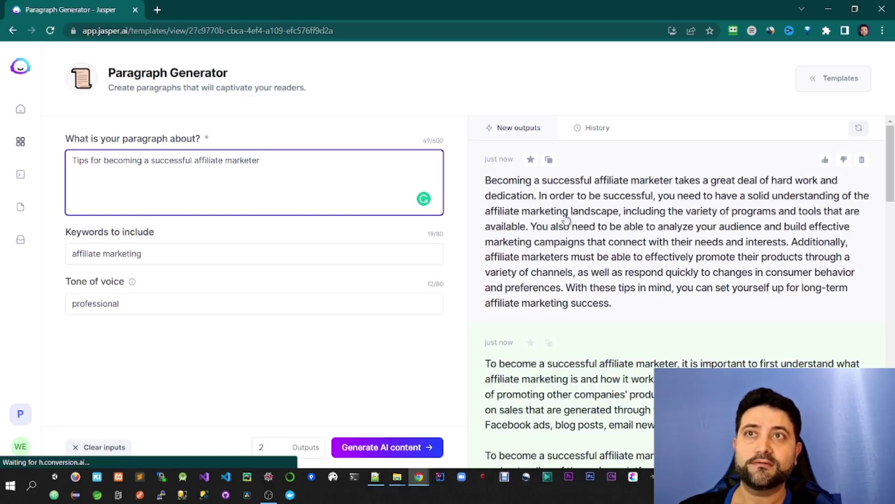
pyautogui.scroll(-1, 626, 222)
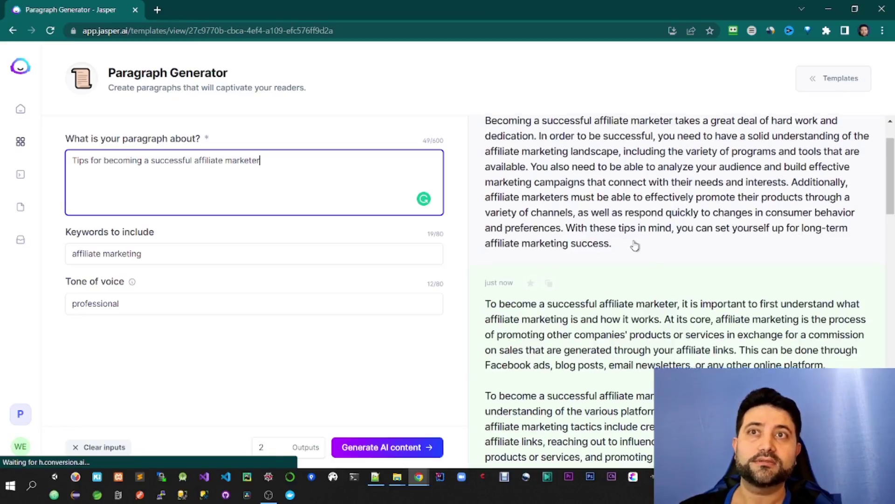
pyautogui.scroll(-3, 634, 245)
pyautogui.scroll(-3, 634, 244)
pyautogui.scroll(3, 634, 244)
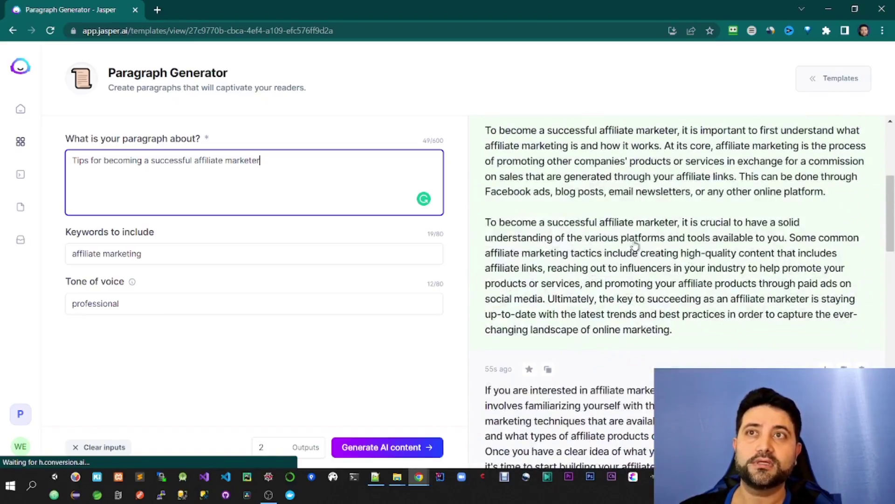
pyautogui.scroll(4, 634, 244)
pyautogui.scroll(-3, 635, 244)
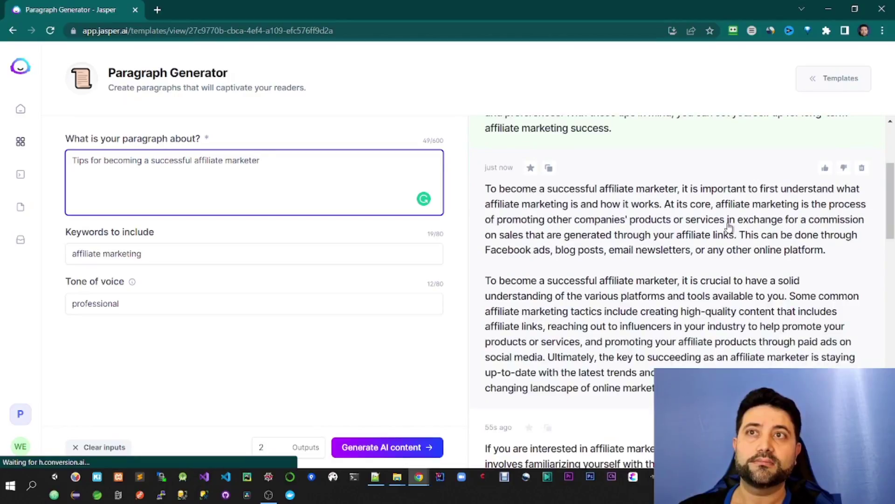
pyautogui.scroll(-1, 727, 228)
pyautogui.scroll(1, 731, 225)
pyautogui.scroll(2, 775, 197)
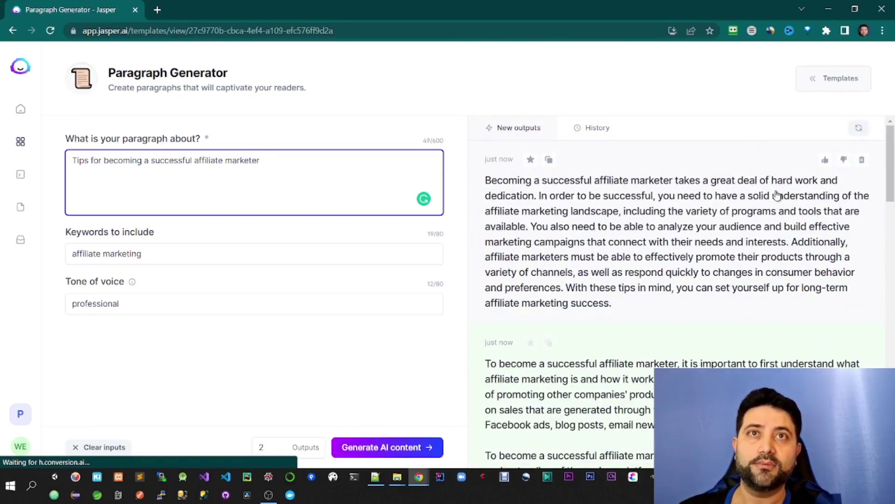
pyautogui.click(549, 160)
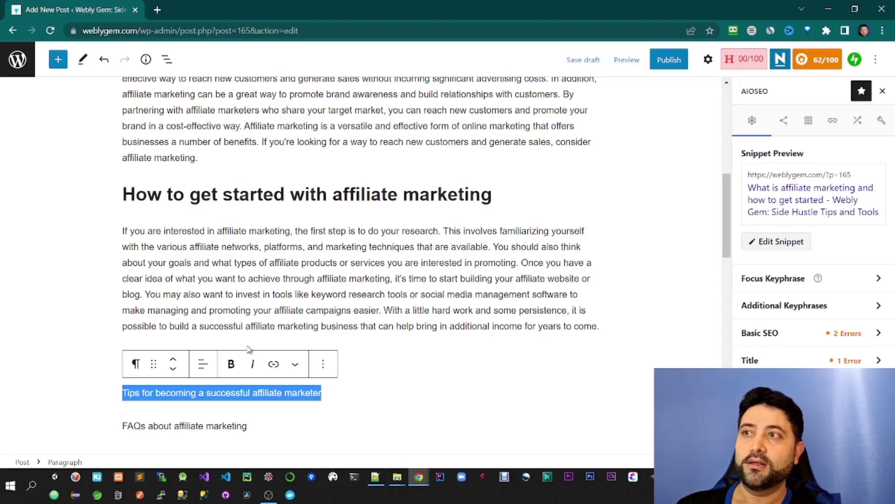
# Step: Make the Tips line an H2 heading and paste the copied tips paragraph beneath it, then return to Jasper
pyautogui.click(145, 364)
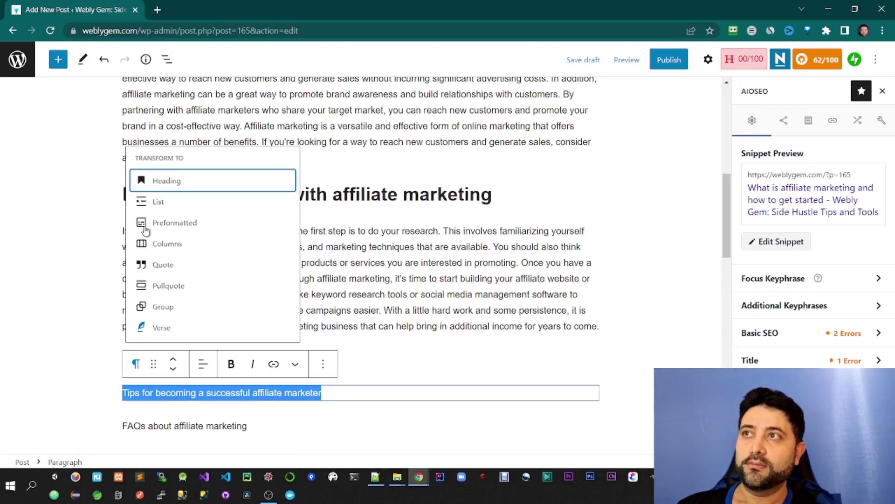
pyautogui.click(163, 181)
pyautogui.click(275, 351)
pyautogui.press('Down')
pyautogui.press('End')
pyautogui.press('Return')
pyautogui.hotkey('ctrl', 'v')
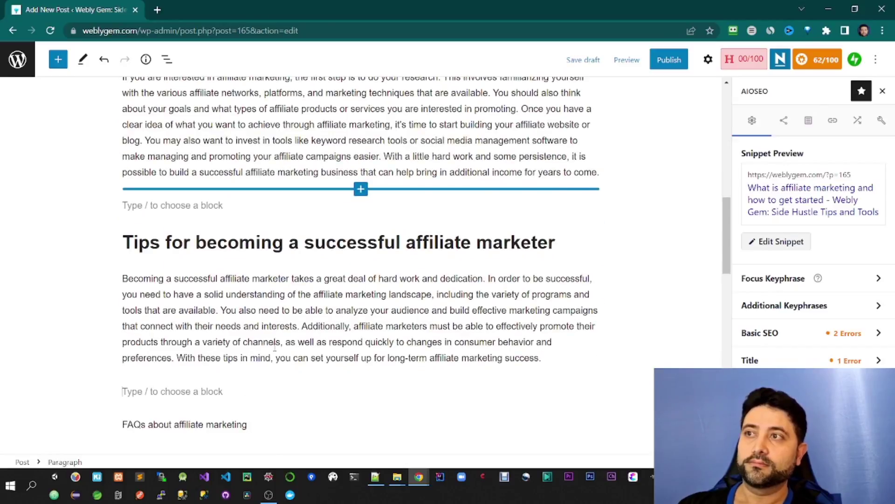
pyautogui.hotkey('alt', 'Tab')
# Step: Trim the topic to 'Affiliate marketing Tips', fix the 'Affliate' misspelling, and generate fresh paragraphs
pyautogui.click(227, 177)
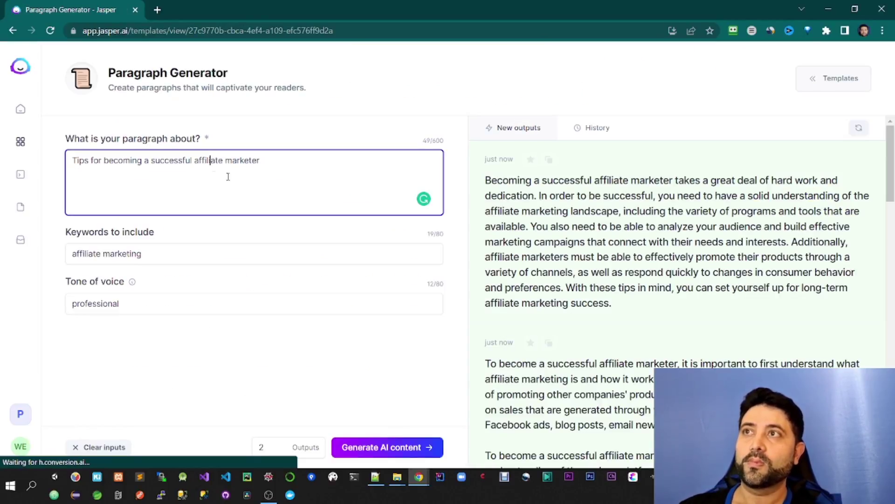
pyautogui.scroll(-1, 735, 202)
pyautogui.scroll(-4, 735, 201)
pyautogui.scroll(-3, 735, 206)
pyautogui.scroll(3, 735, 206)
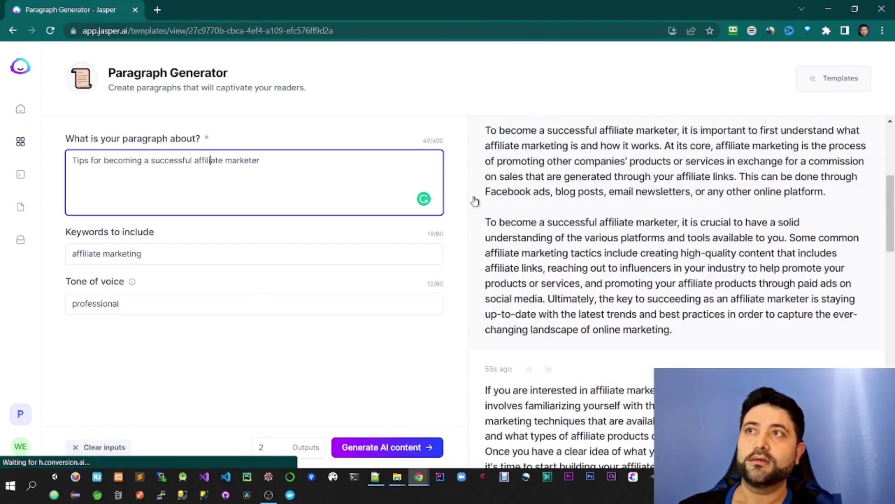
pyautogui.moveTo(90, 160); pyautogui.dragTo(550, 160)
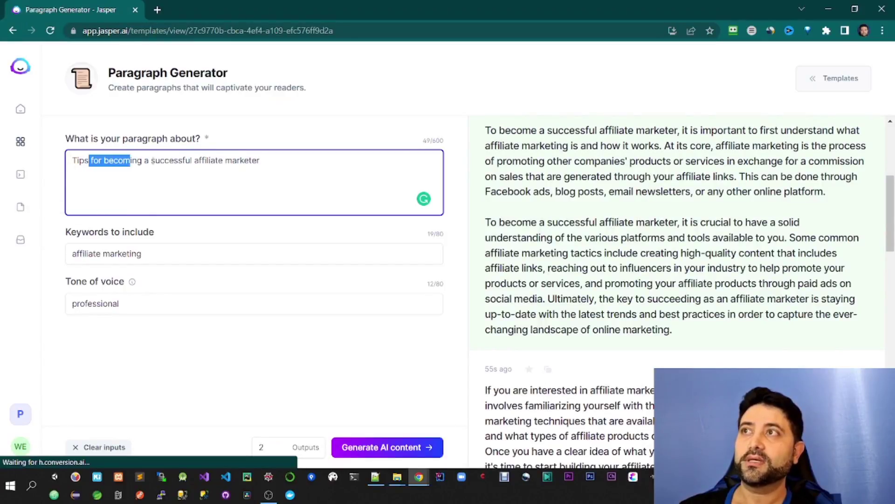
pyautogui.press('BackSpace')
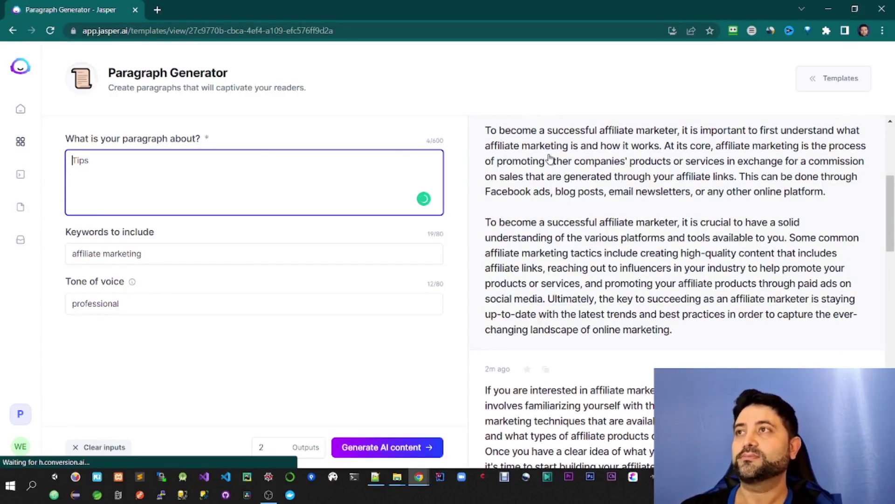
pyautogui.write('AFFI')
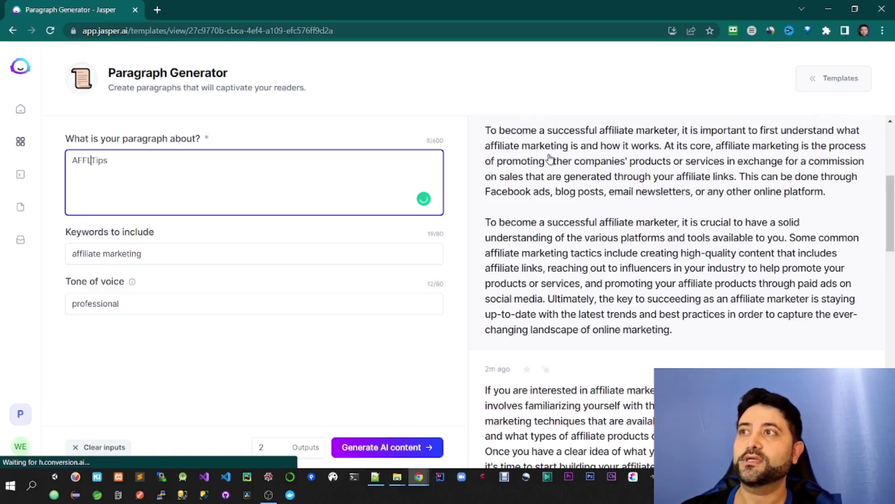
pyautogui.write('liat')
pyautogui.press('BackSpace')
pyautogui.press('BackSpace')
pyautogui.press('BackSpace')
pyautogui.press('BackSpace')
pyautogui.press('BackSpace')
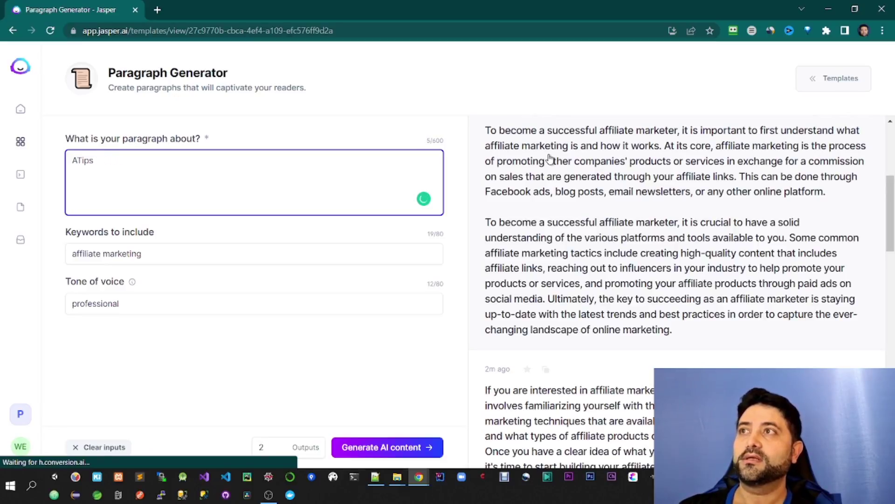
pyautogui.write('ffliate')
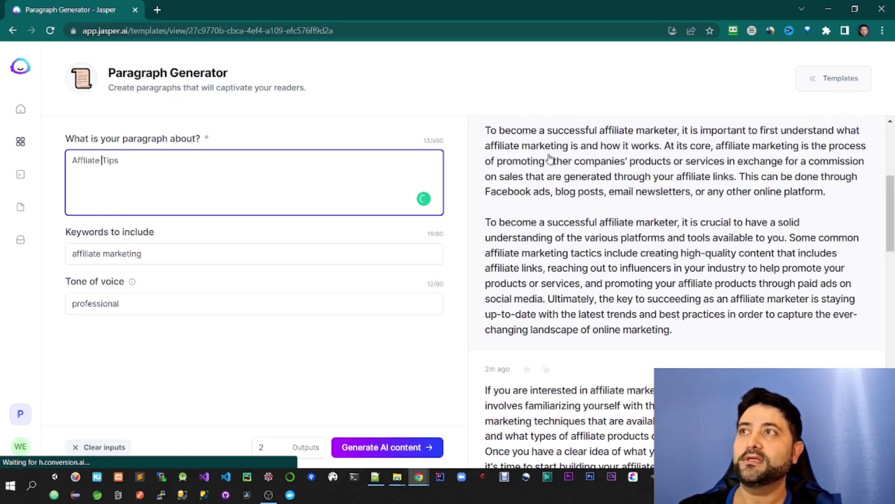
pyautogui.write(' marketing')
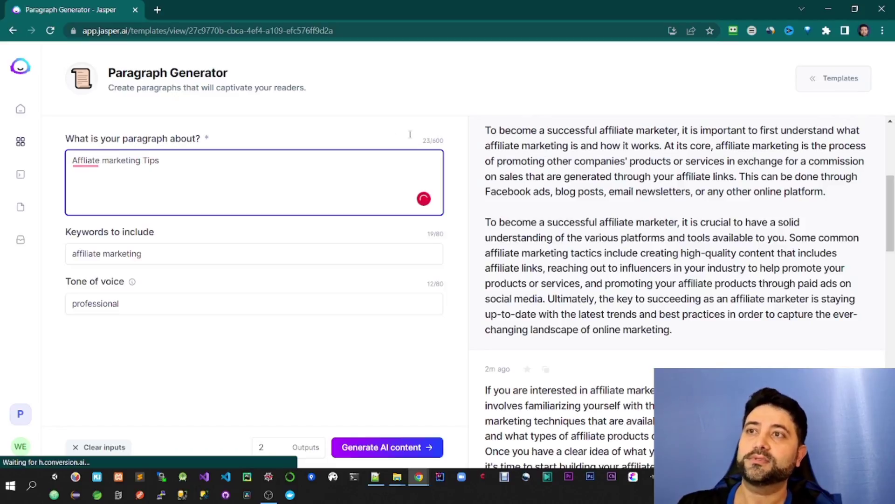
pyautogui.click(347, 453)
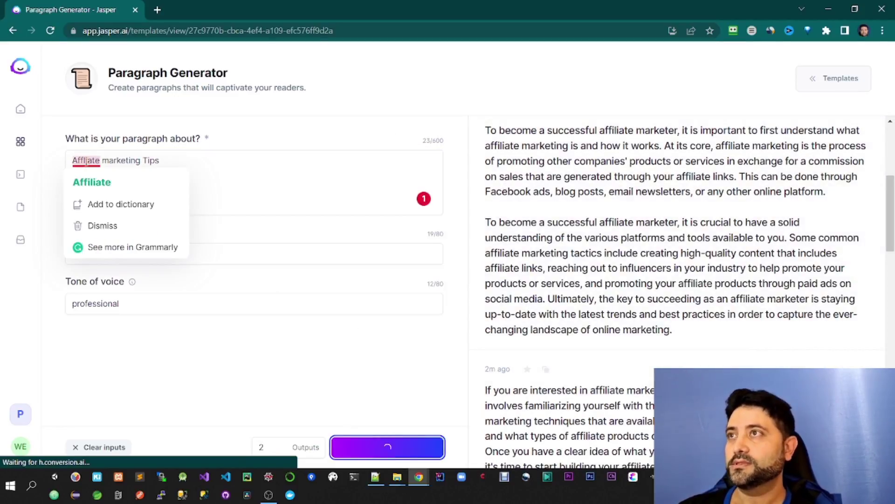
pyautogui.click(91, 183)
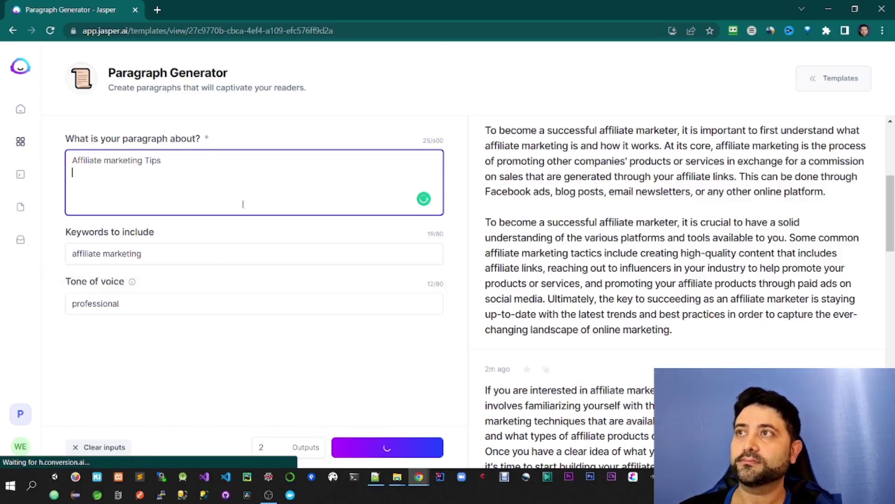
pyautogui.click(380, 448)
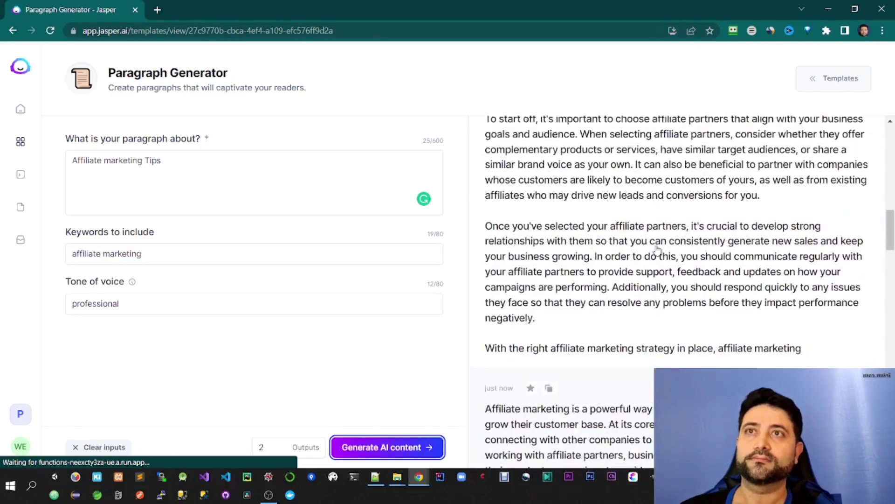
pyautogui.scroll(2, 656, 250)
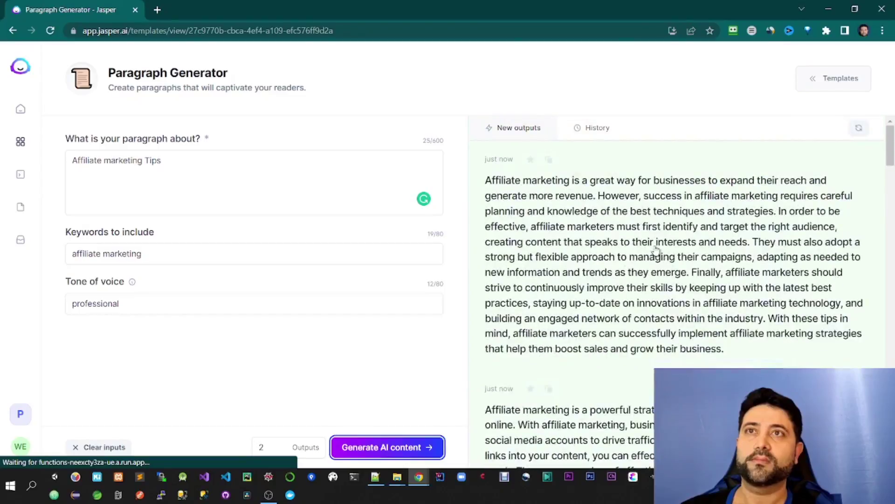
pyautogui.scroll(-3, 656, 251)
pyautogui.scroll(-1, 657, 250)
pyautogui.scroll(-2, 656, 250)
pyautogui.scroll(-2, 656, 250)
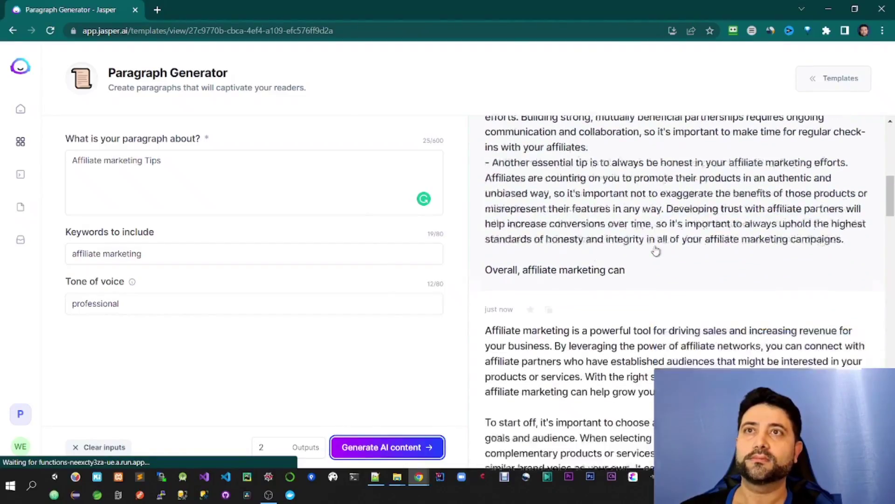
pyautogui.scroll(-5, 656, 250)
pyautogui.scroll(-1, 656, 250)
pyautogui.scroll(-3, 656, 251)
pyautogui.scroll(-3, 657, 251)
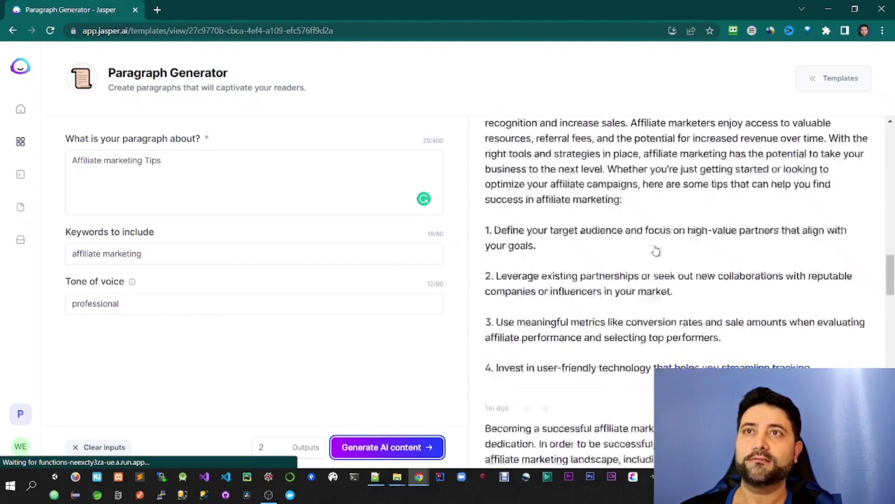
pyautogui.scroll(-2, 656, 251)
pyautogui.scroll(2, 656, 251)
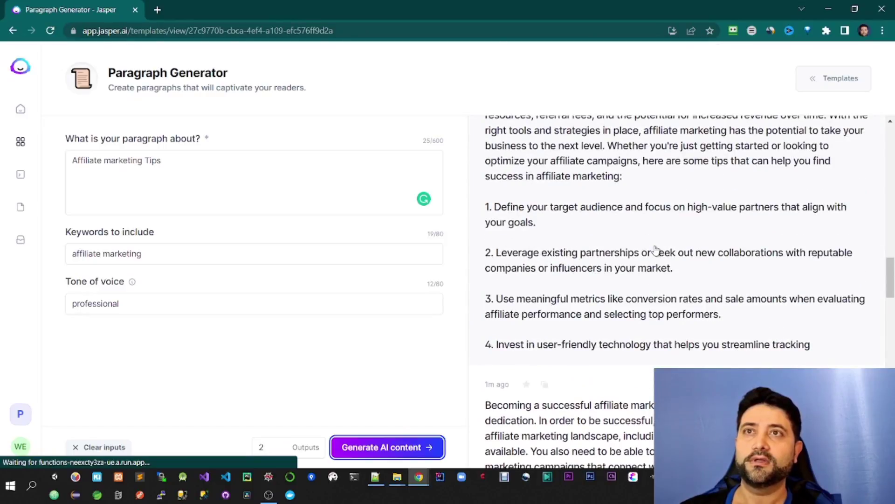
pyautogui.scroll(1, 656, 250)
pyautogui.scroll(2, 656, 251)
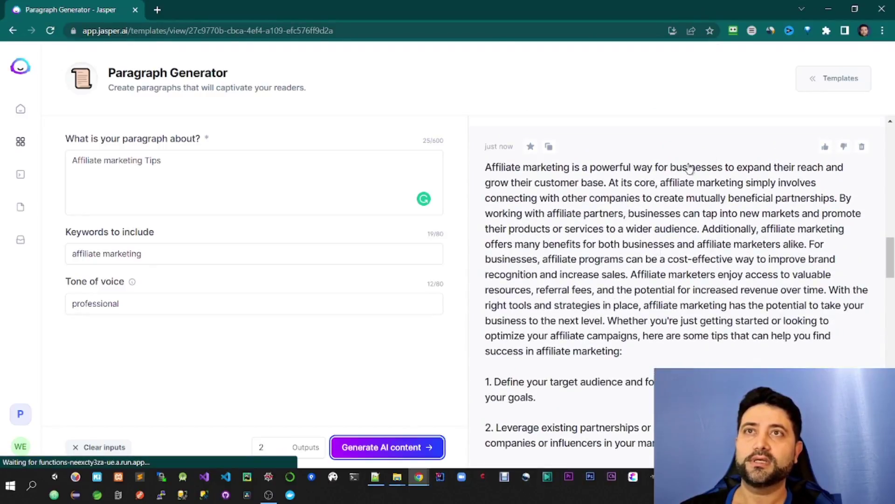
# Step: Copy the newest affiliate marketing tips output with its four numbered tips
pyautogui.click(551, 150)
pyautogui.scroll(-2, 670, 253)
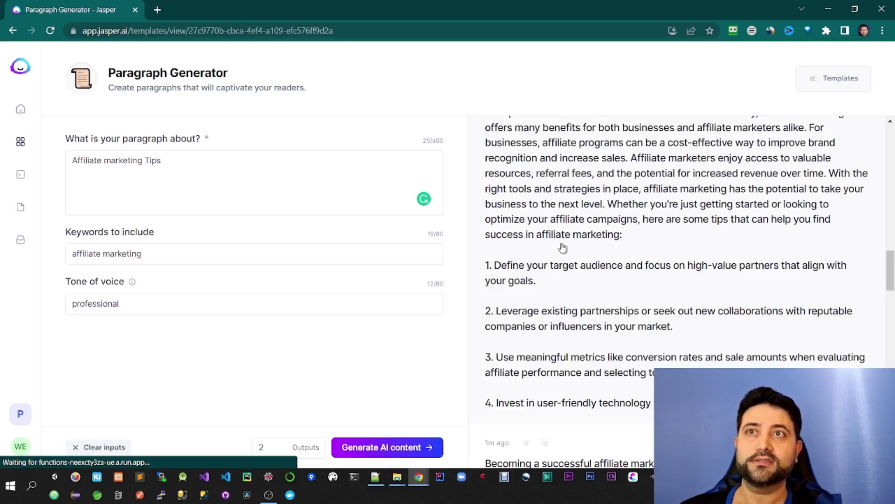
pyautogui.scroll(-1, 604, 250)
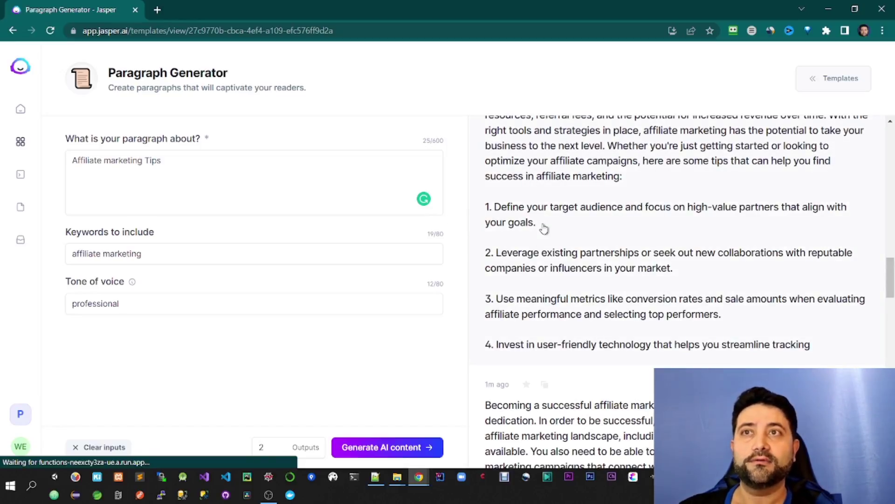
pyautogui.scroll(-1, 544, 229)
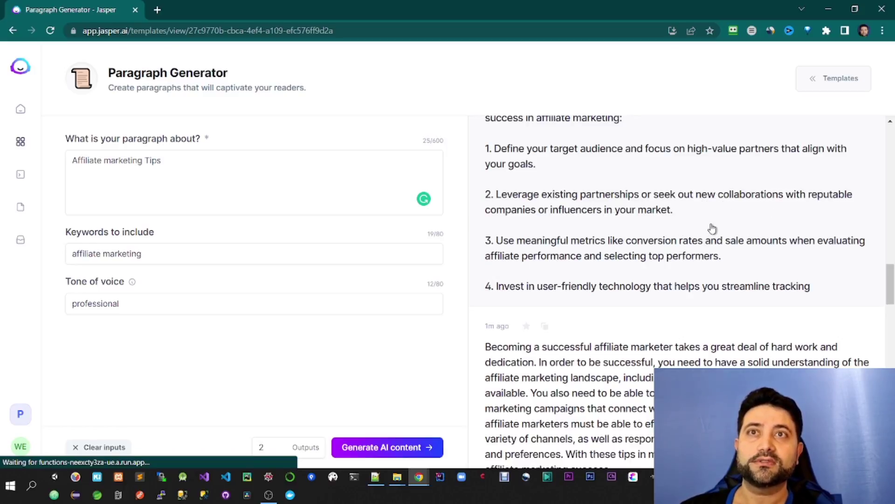
pyautogui.scroll(-1, 712, 229)
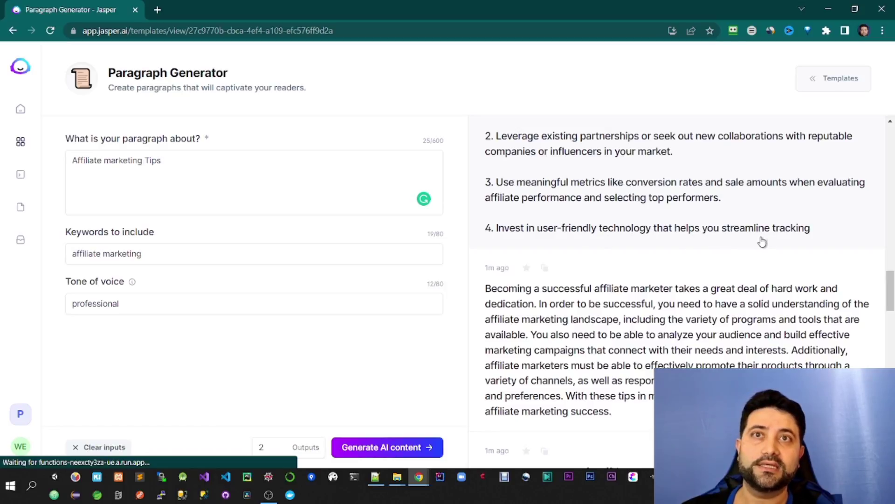
pyautogui.scroll(1, 821, 242)
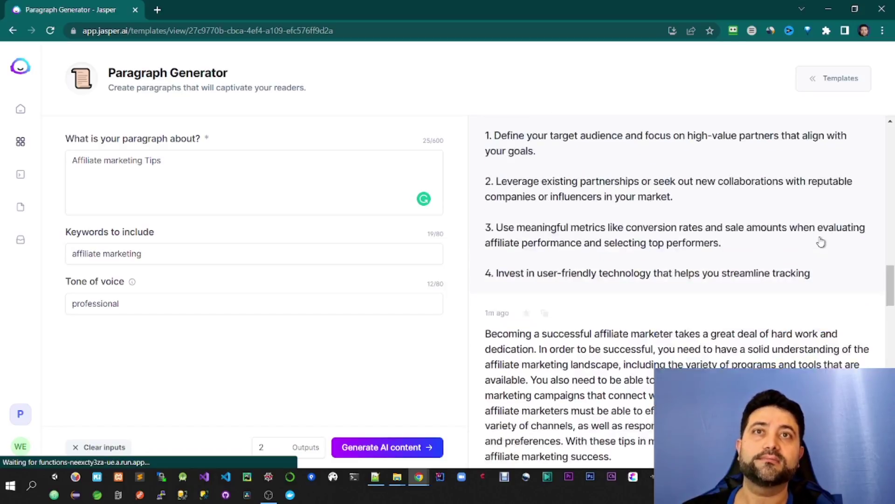
pyautogui.scroll(2, 816, 236)
pyautogui.scroll(1, 811, 232)
pyautogui.scroll(1, 806, 230)
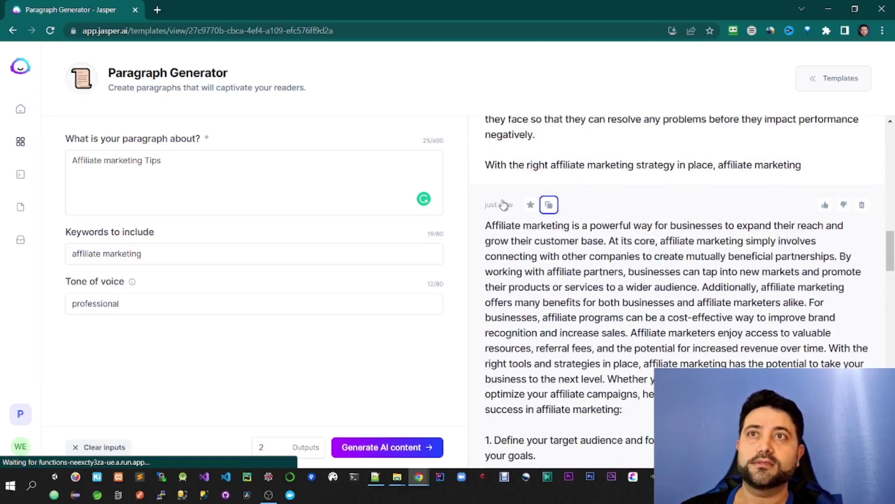
pyautogui.click(550, 204)
# Step: Paste the tips paragraph and numbered list into the post and clear the 'FAQs about affiliate marketing' text
pyautogui.hotkey('alt', 'Tab')
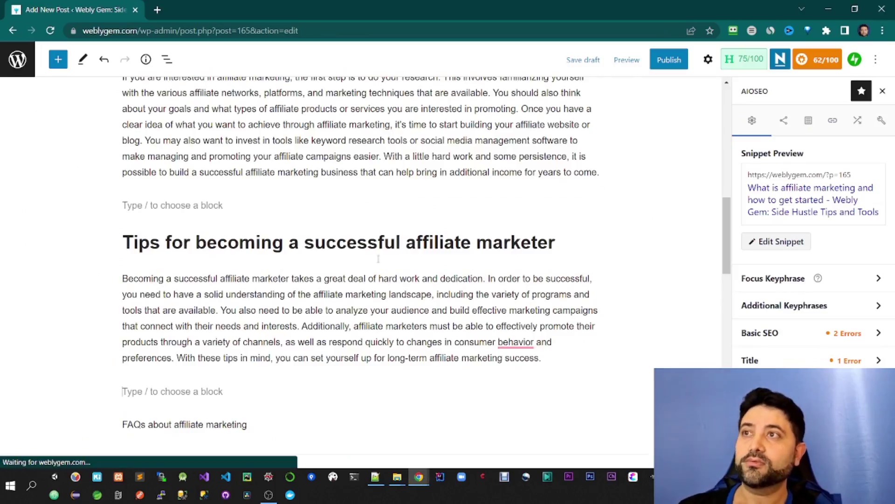
pyautogui.click(196, 408)
pyautogui.hotkey('ctrl', 'v')
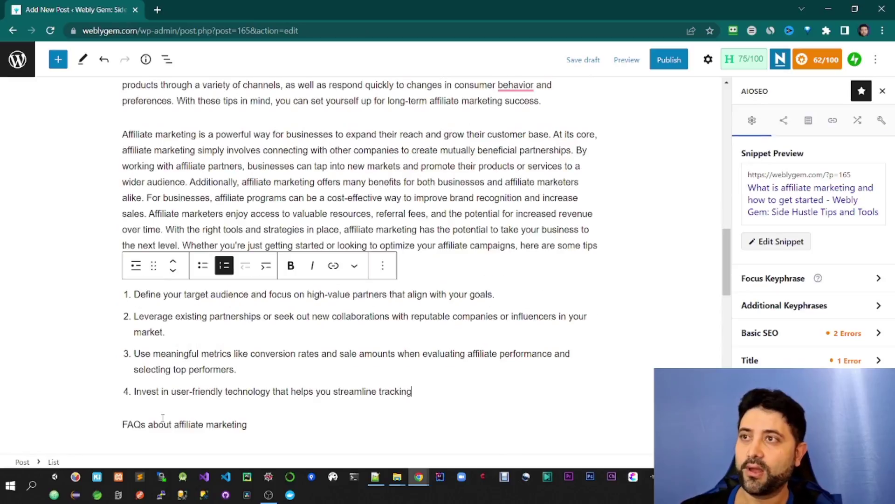
pyautogui.scroll(1, 210, 378)
pyautogui.scroll(2, 245, 349)
pyautogui.scroll(-3, 276, 323)
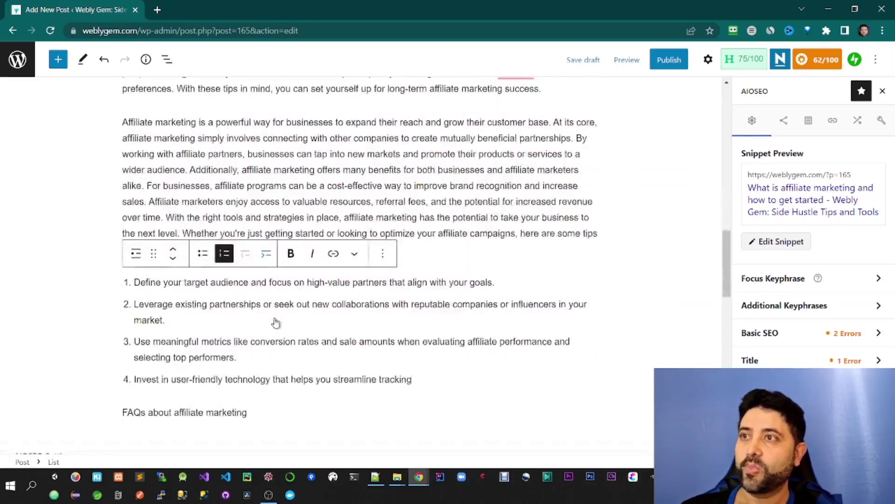
pyautogui.scroll(-2, 276, 322)
pyautogui.click(190, 244)
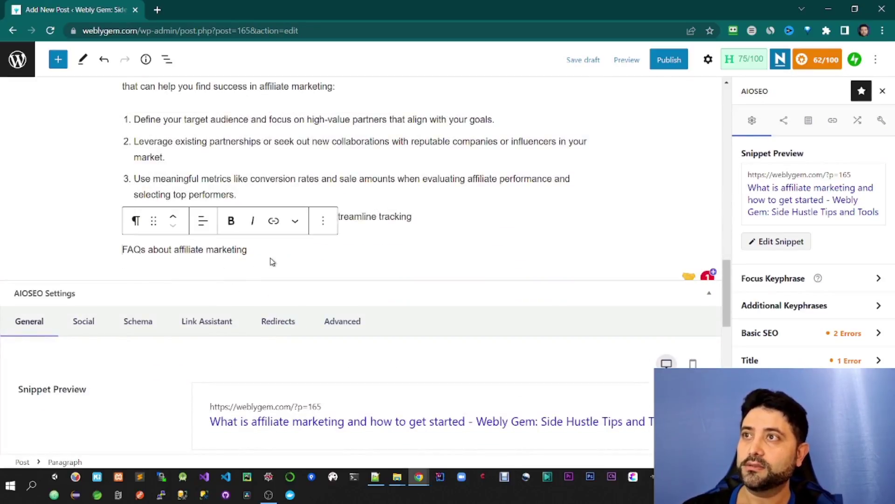
pyautogui.hotkey('ctrl', 'a')
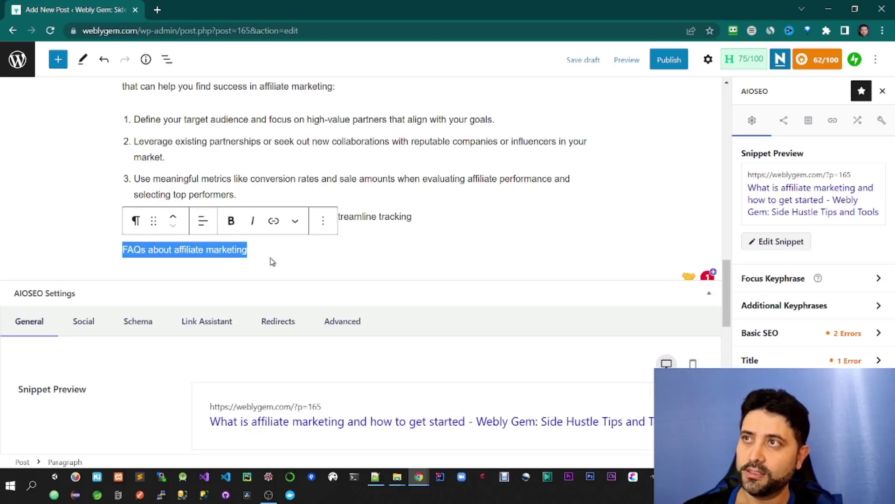
pyautogui.press('BackSpace')
pyautogui.hotkey('alt', 'Tab')
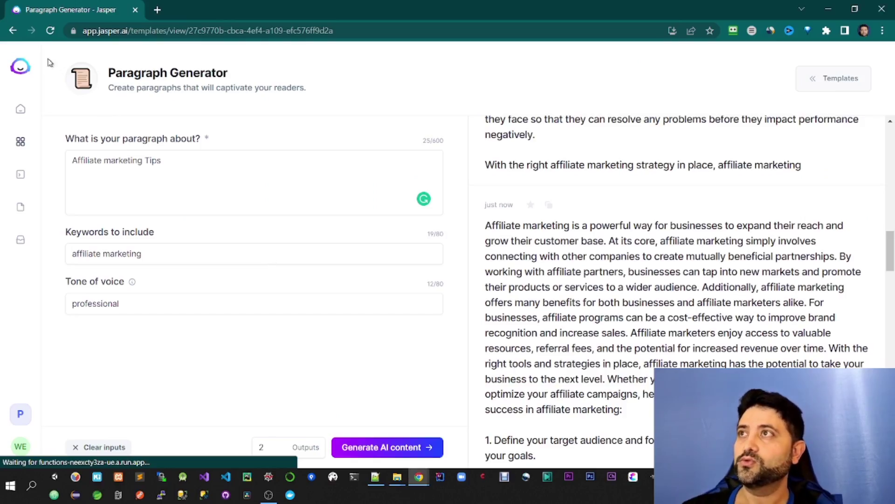
# Step: Open the Blog Post Conclusion Paragraph template from Jasper's Templates list
pyautogui.click(21, 142)
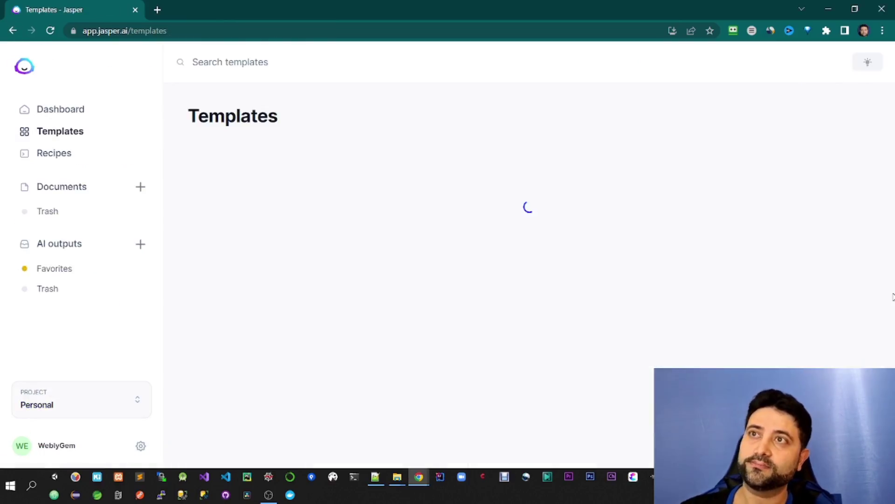
pyautogui.scroll(-1, 716, 280)
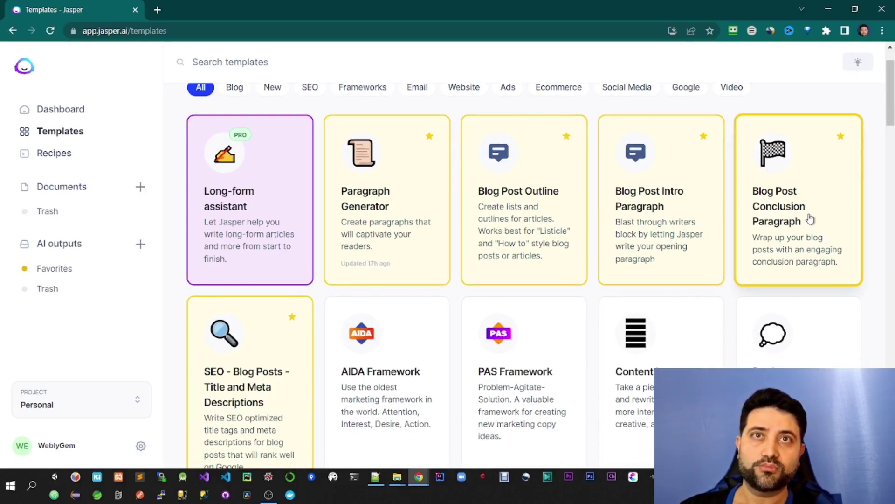
pyautogui.click(827, 239)
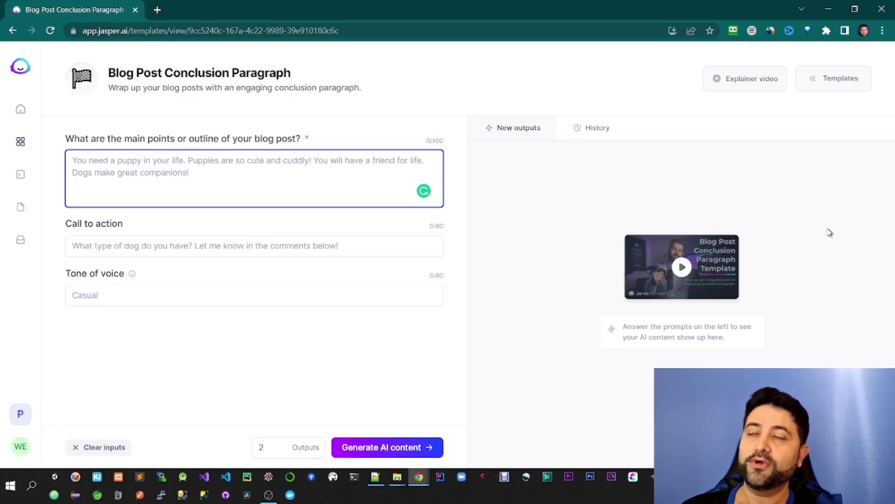
# Step: In Notepad++, select and copy outline lines 1–4, from 'What is affiliate marketing' through the tips heading
pyautogui.hotkey('alt', 'Tab')
pyautogui.hotkey('alt', 'Tab')
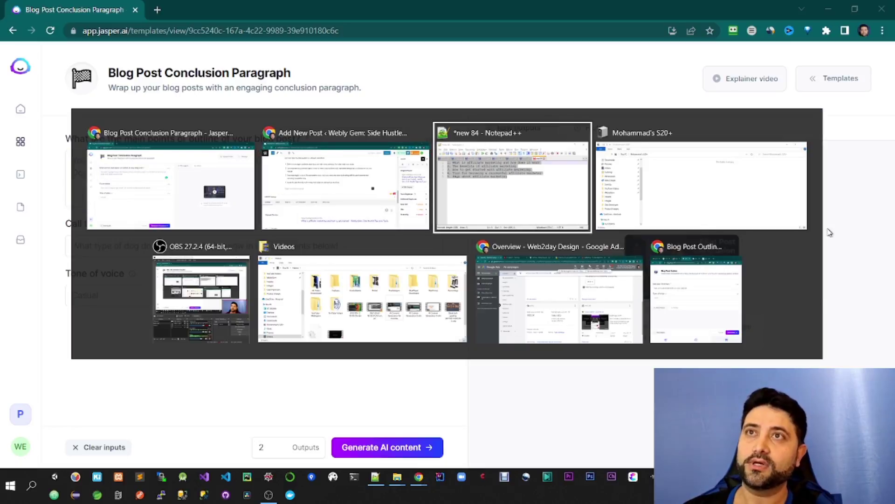
pyautogui.press('Down')
pyautogui.press('Up')
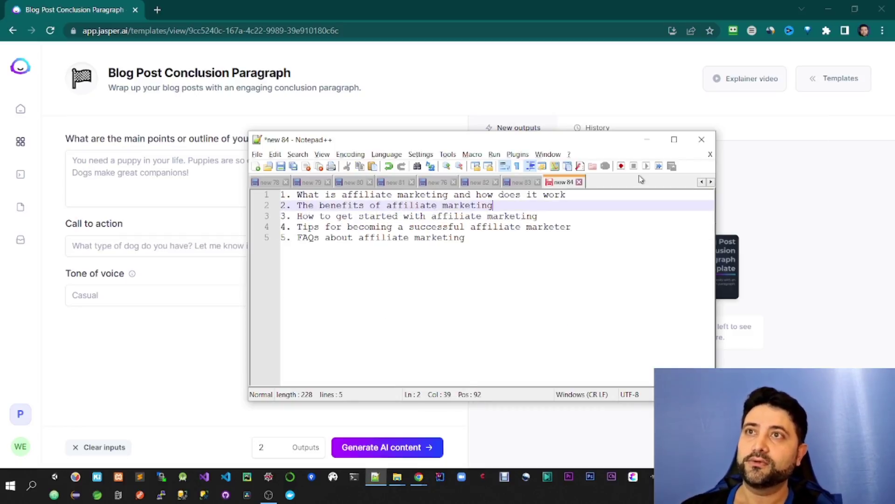
pyautogui.hotkey('shift', 'Home')
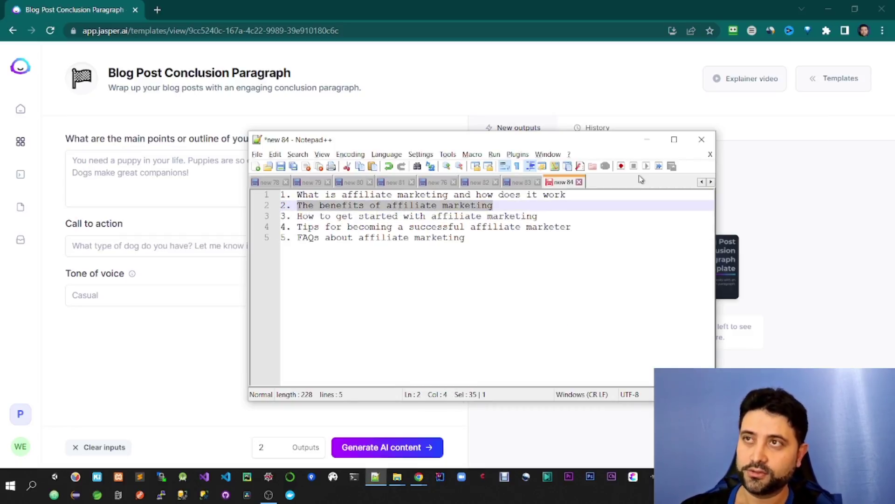
pyautogui.press('Up')
pyautogui.hotkey('shift', 'Down')
pyautogui.hotkey('shift', 'Down')
pyautogui.hotkey('shift', 'Down')
pyautogui.hotkey('shift', 'End')
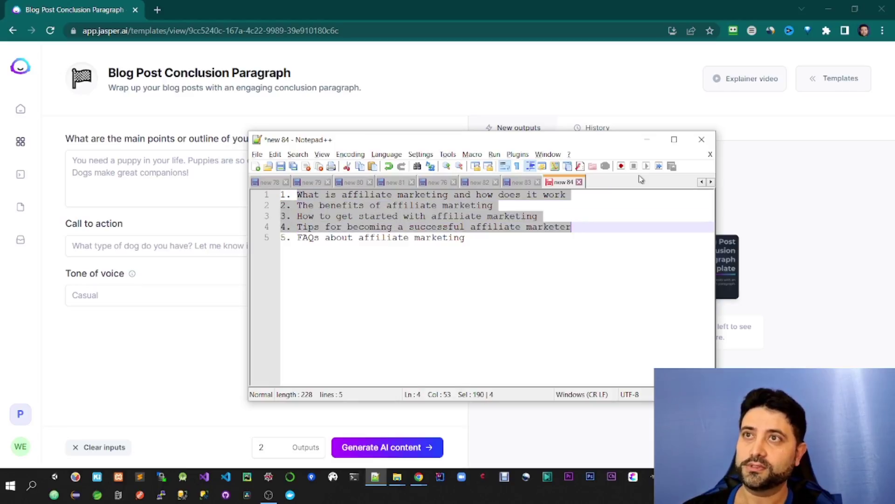
# Step: Paste the four outline headings into the main points and join them onto one line
pyautogui.hotkey('alt', 'Tab')
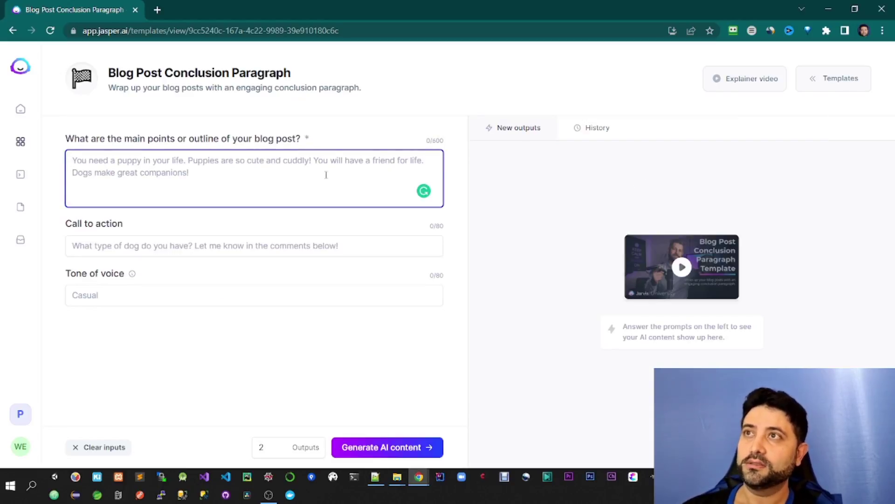
pyautogui.hotkey('ctrl', 'v')
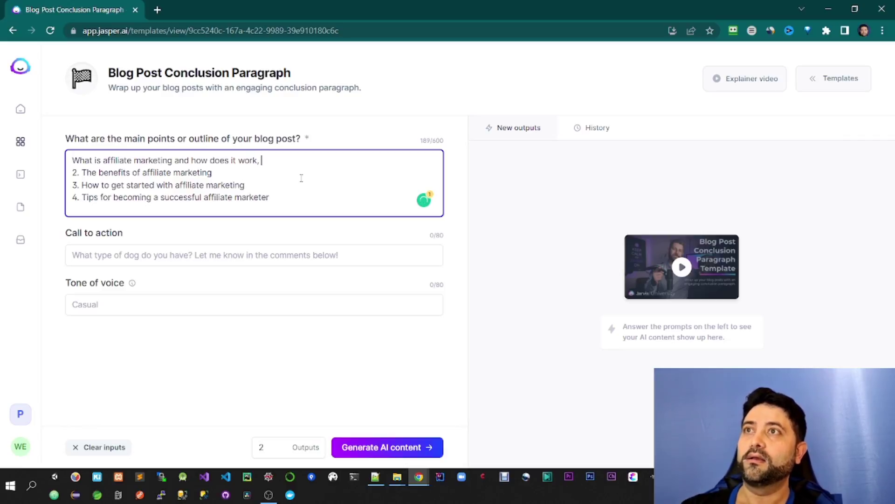
pyautogui.press('Delete')
pyautogui.press('Delete')
pyautogui.press('Delete')
pyautogui.press('Delete')
pyautogui.write('The benefits of affiliate marketing,')
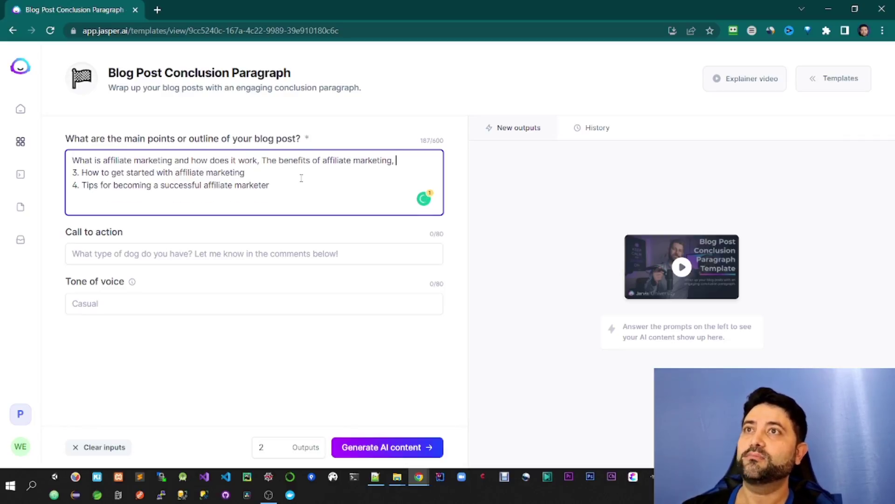
pyautogui.press('Delete')
pyautogui.press('Delete')
pyautogui.press('Delete')
pyautogui.press('Delete')
pyautogui.write('How to get started with')
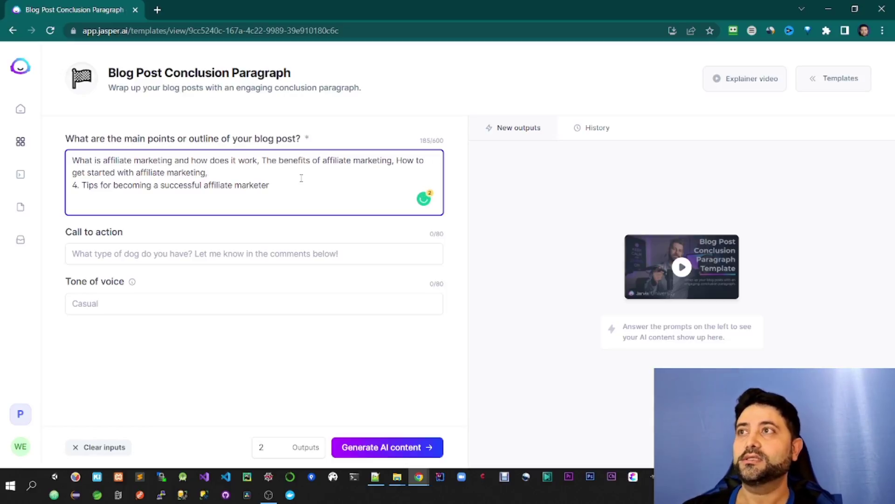
pyautogui.press('Delete')
pyautogui.press('Delete')
pyautogui.press('Delete')
pyautogui.press('Delete')
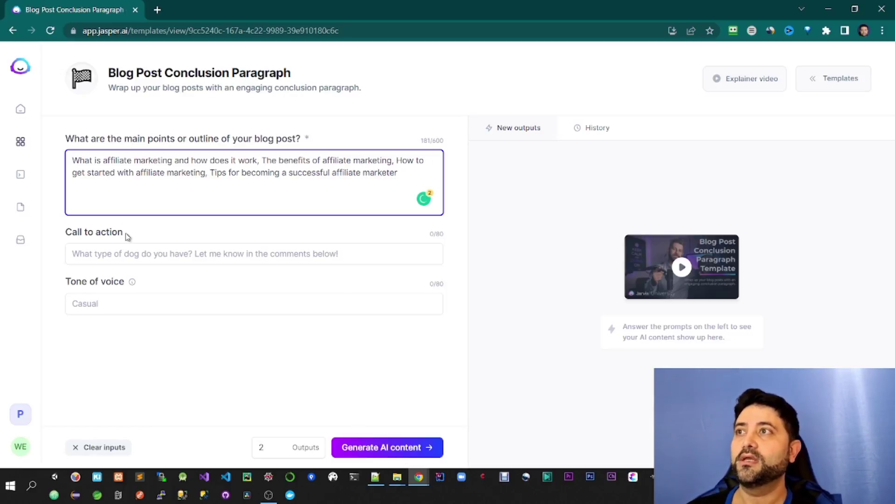
# Step: Enter 'For more information visit my youtube channel' as the call to action and 'professional' as the tone
pyautogui.click(148, 260)
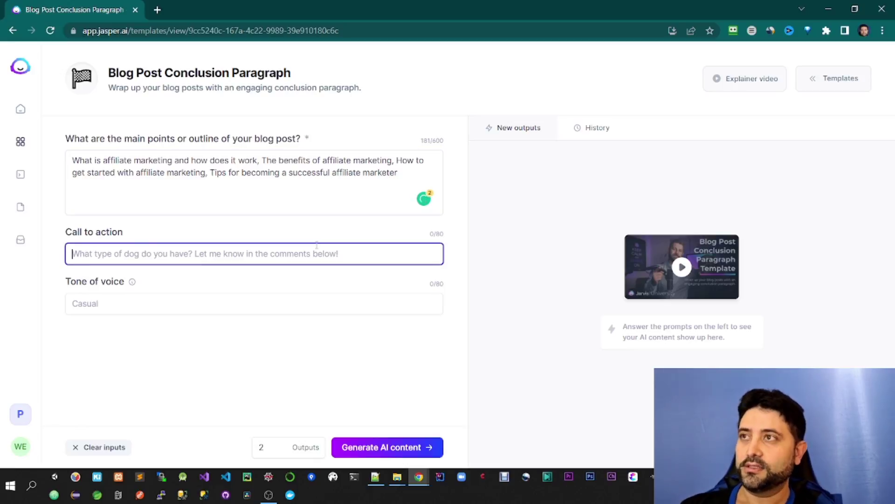
pyautogui.write('For more in')
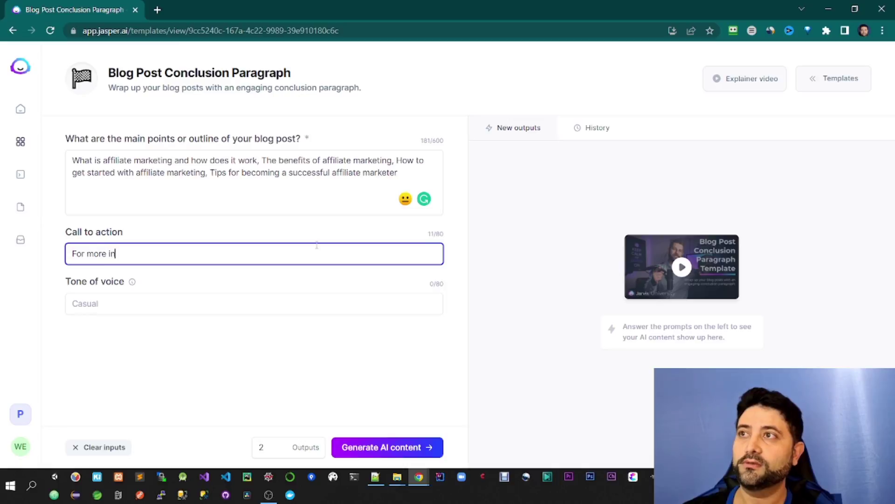
pyautogui.write('visit')
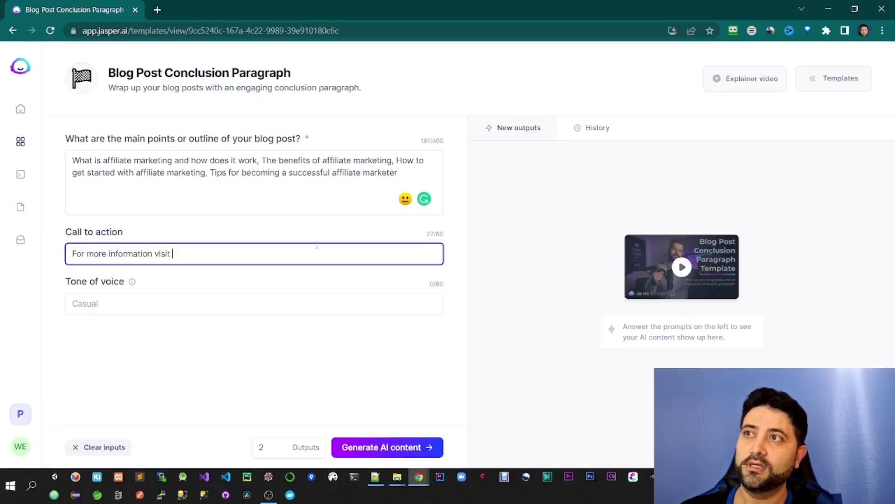
pyautogui.write(' my yo')
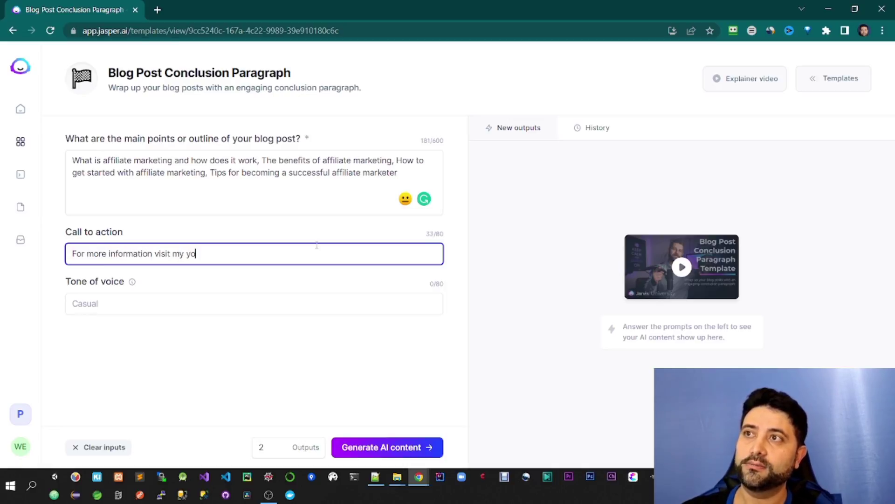
pyautogui.write('channel')
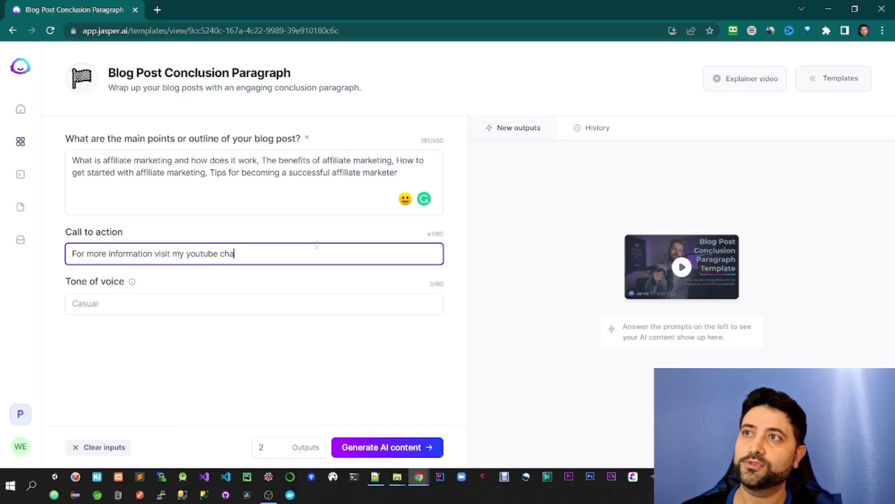
pyautogui.click(105, 305)
pyautogui.write('pro')
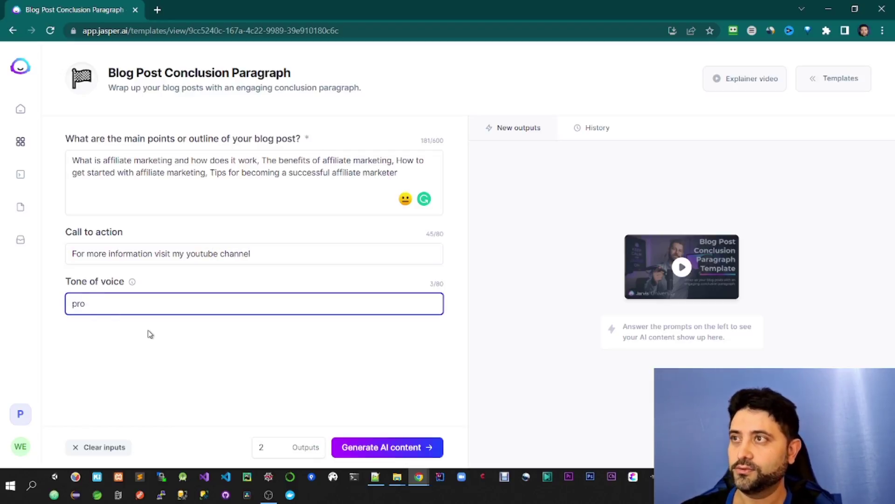
pyautogui.write('fessional')
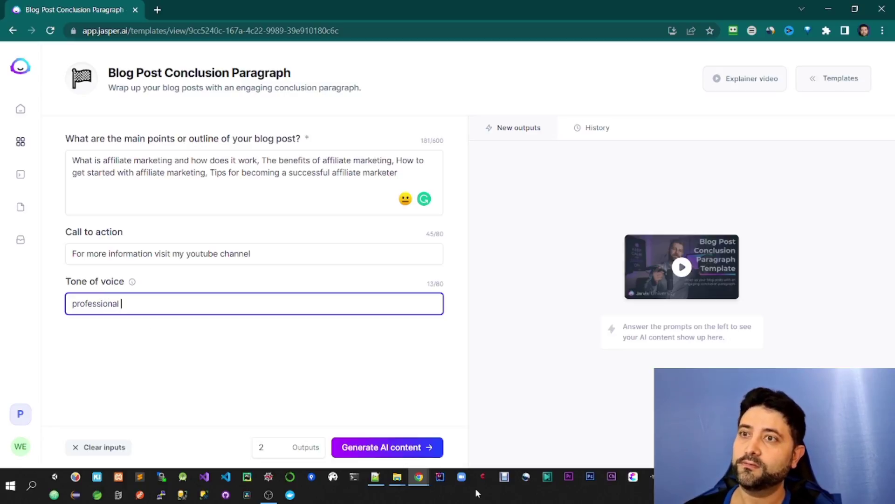
# Step: Generate the conclusion drafts, copy the first paragraph, and switch back to WordPress
pyautogui.click(388, 447)
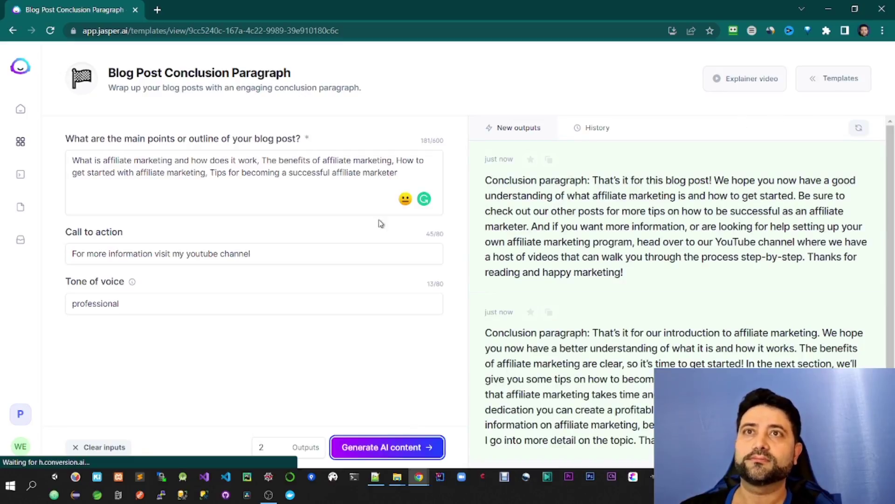
pyautogui.moveTo(676, 224)
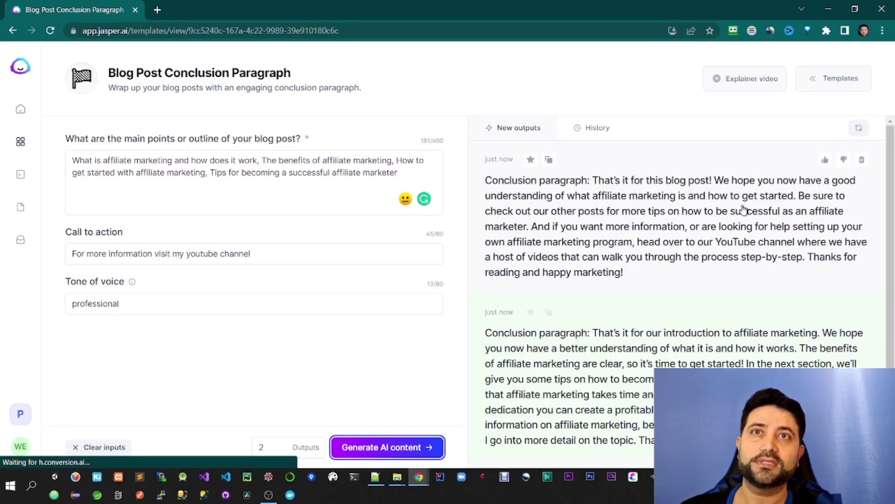
pyautogui.scroll(-1, 814, 213)
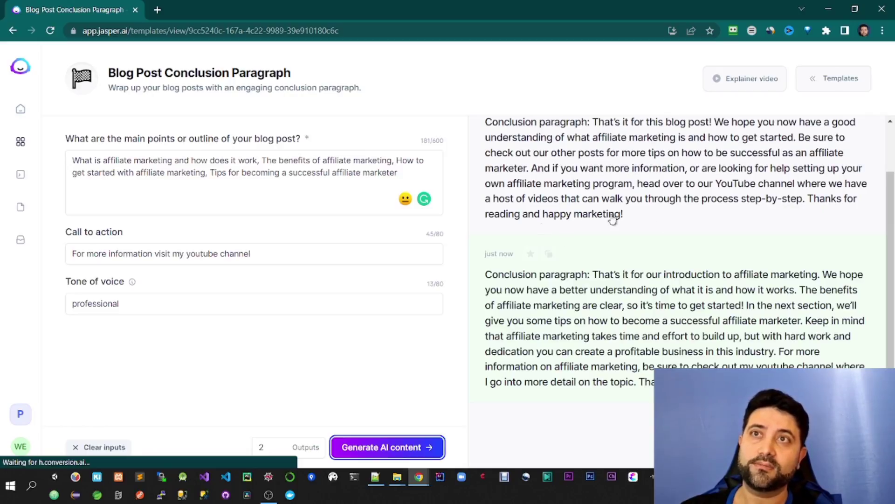
pyautogui.scroll(-1, 630, 216)
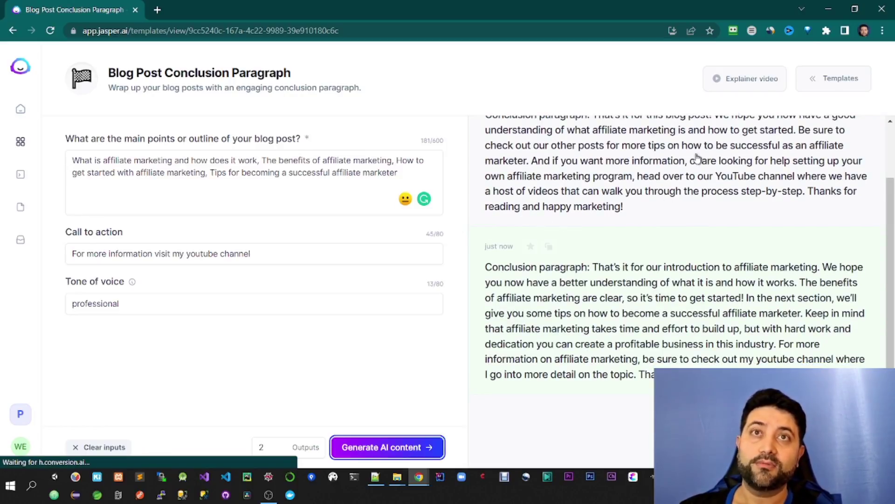
pyautogui.scroll(2, 696, 157)
pyautogui.scroll(-2, 784, 197)
pyautogui.scroll(2, 673, 231)
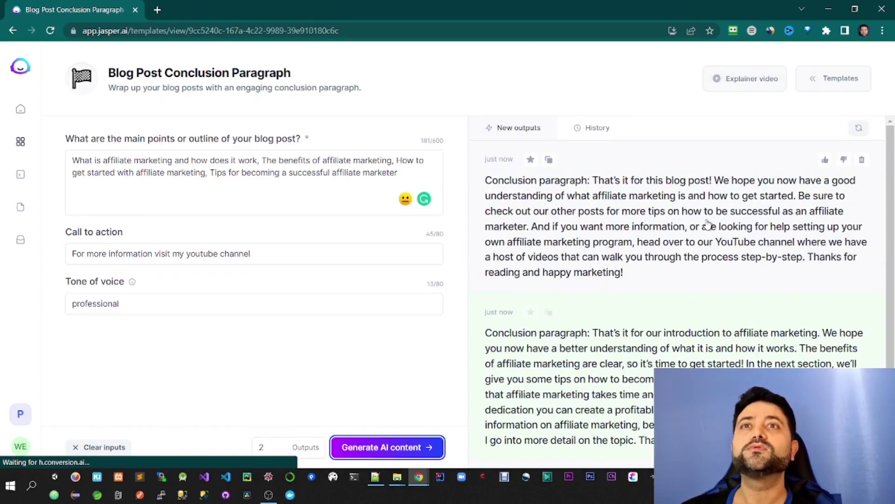
pyautogui.click(549, 160)
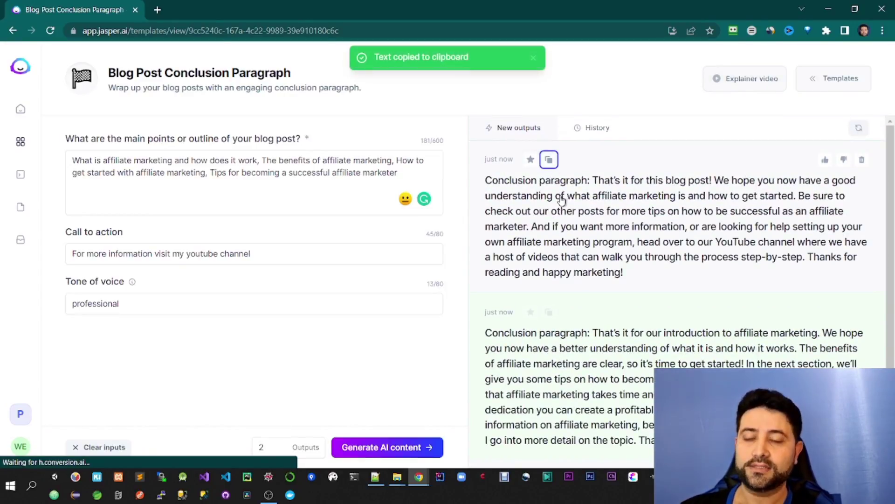
pyautogui.hotkey('alt', 'Tab')
pyautogui.hotkey('alt', 'Tab')
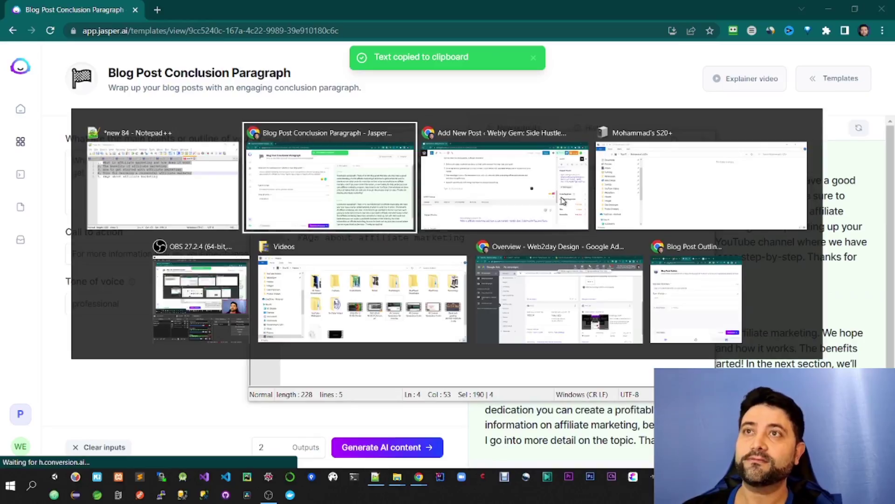
# Step: Add 'Conclusion', paste Jasper's paragraph below it and remove the 'Conclusion paragraph:' prefix
pyautogui.press('Tab')
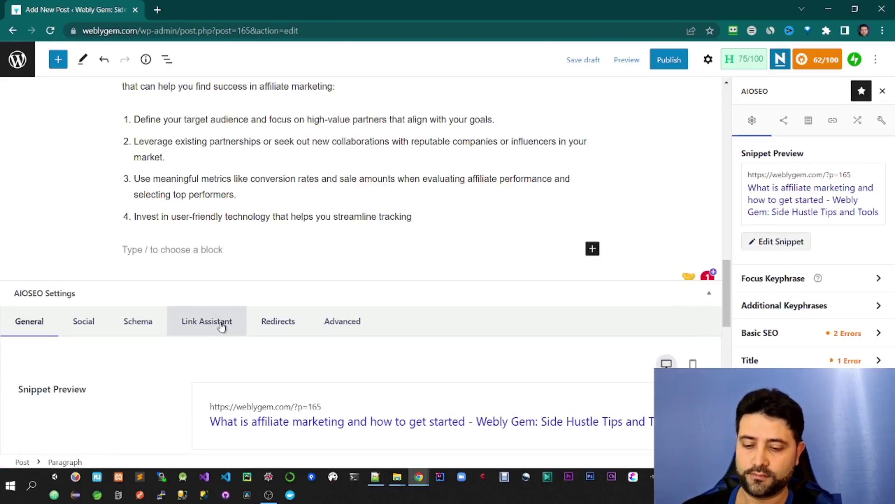
pyautogui.write('Conclusion')
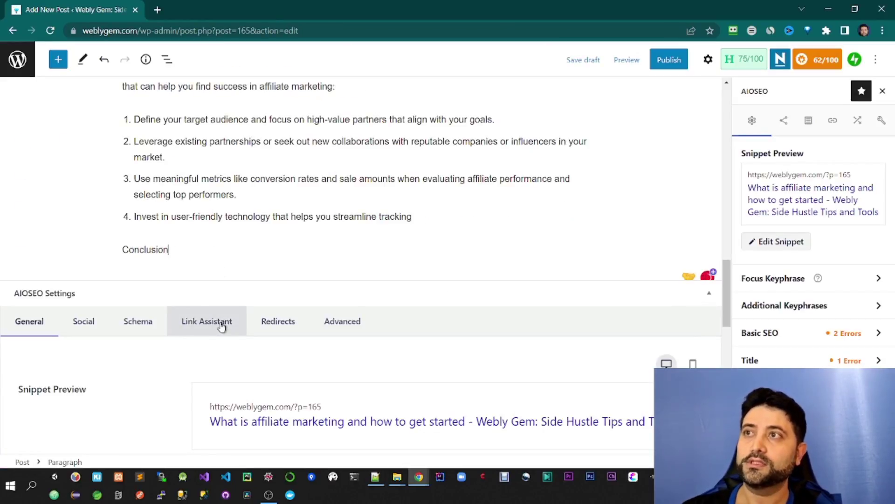
pyautogui.press('Return')
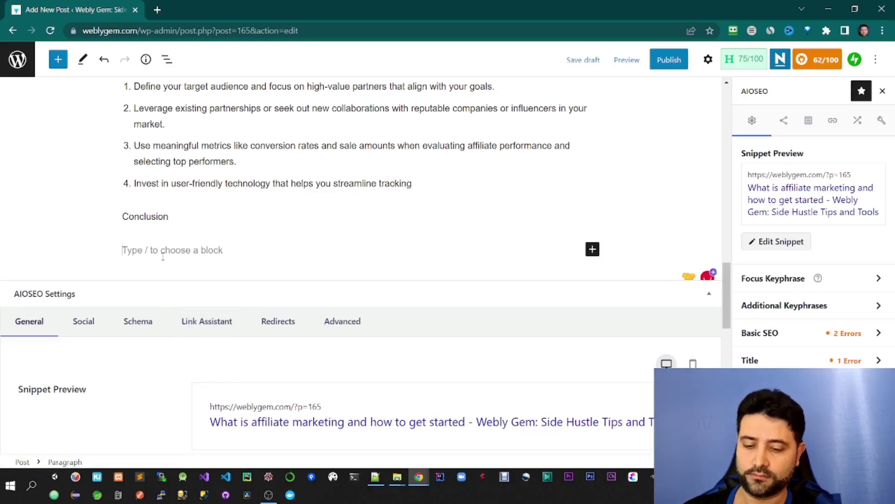
pyautogui.hotkey('ctrl', 'v')
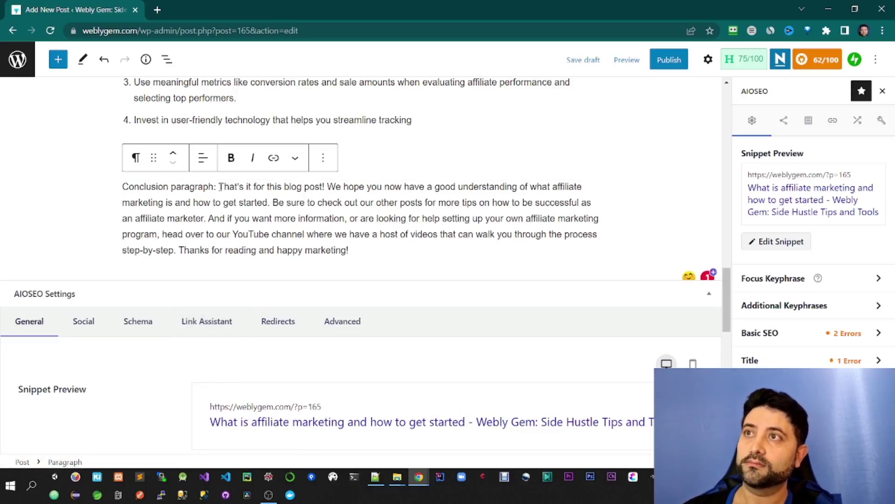
pyautogui.moveTo(219, 187); pyautogui.dragTo(123, 186)
pyautogui.press('BackSpace')
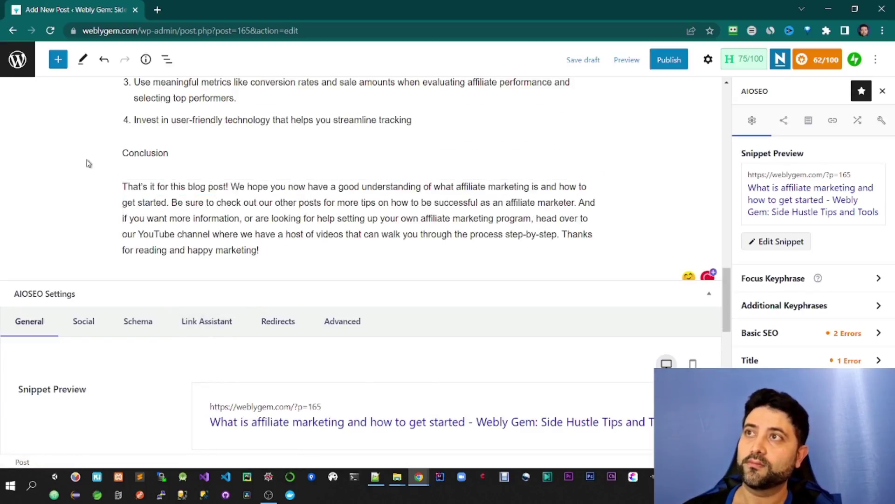
# Step: Convert the Conclusion block into a Heading
pyautogui.click(139, 153)
pyautogui.click(136, 124)
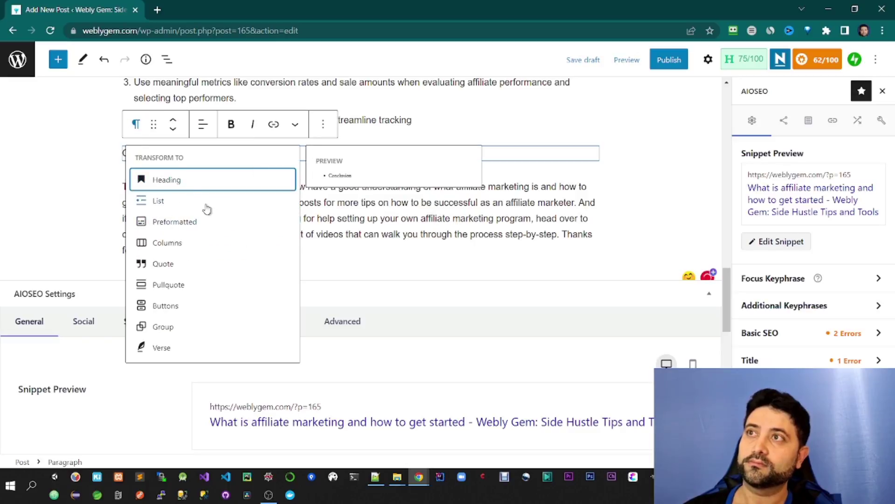
pyautogui.click(190, 189)
pyautogui.scroll(5, 706, 140)
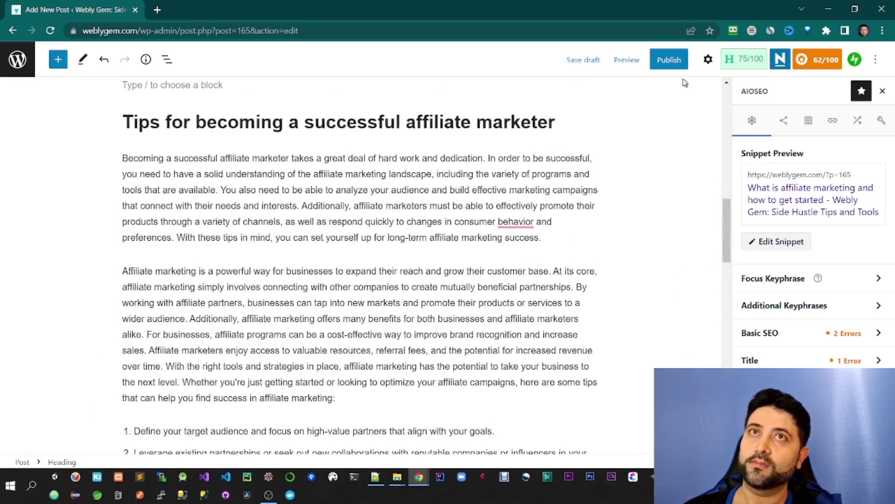
# Step: Publish the affiliate marketing post and view the live page
pyautogui.click(669, 62)
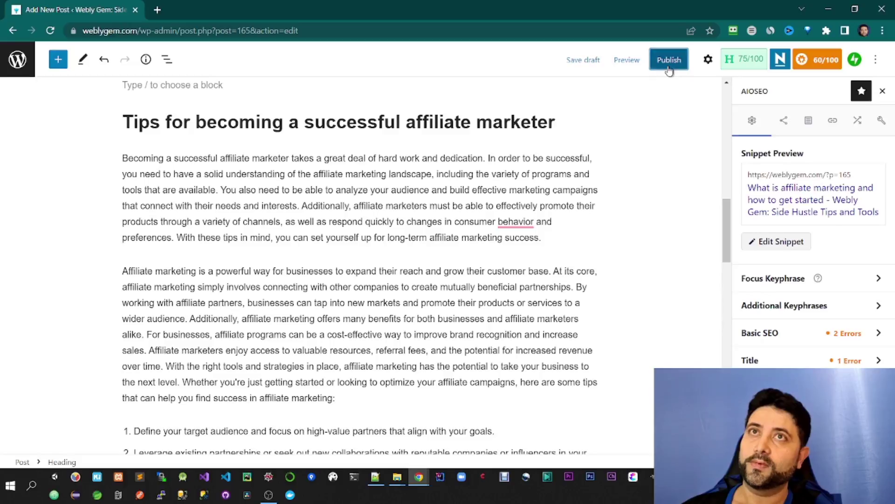
pyautogui.click(770, 63)
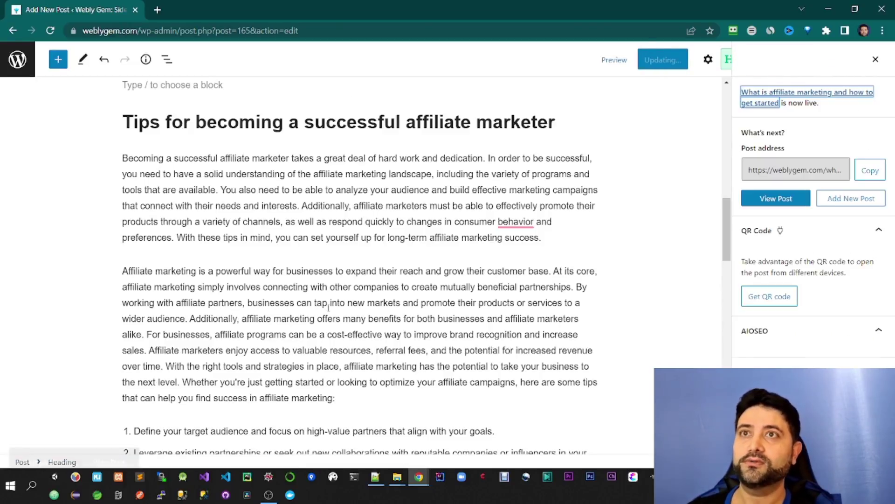
pyautogui.click(774, 201)
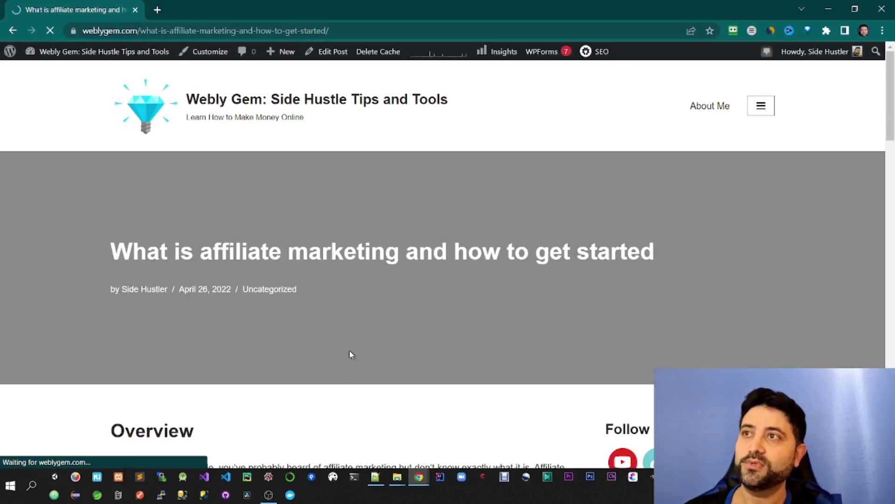
pyautogui.scroll(-5, 350, 354)
pyautogui.scroll(-2, 349, 354)
pyautogui.scroll(-4, 350, 354)
pyautogui.scroll(-3, 350, 352)
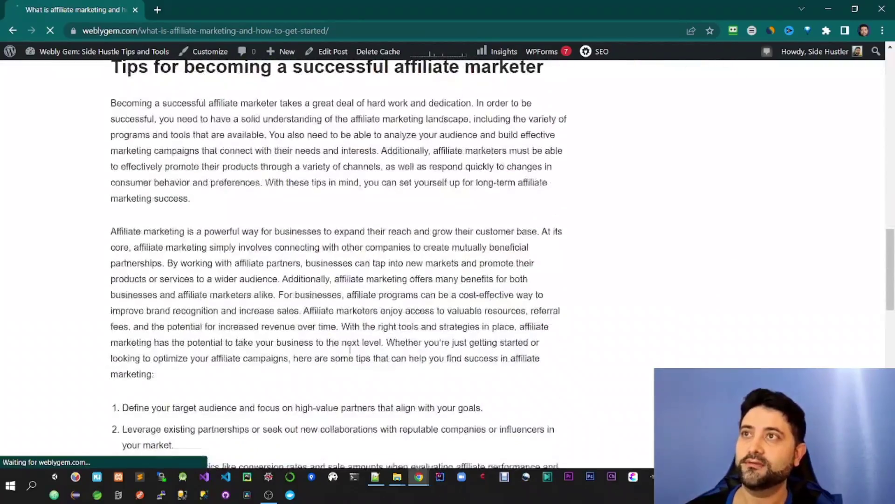
pyautogui.scroll(-3, 349, 350)
pyautogui.scroll(-3, 349, 349)
pyautogui.scroll(-1, 349, 350)
pyautogui.scroll(3, 349, 349)
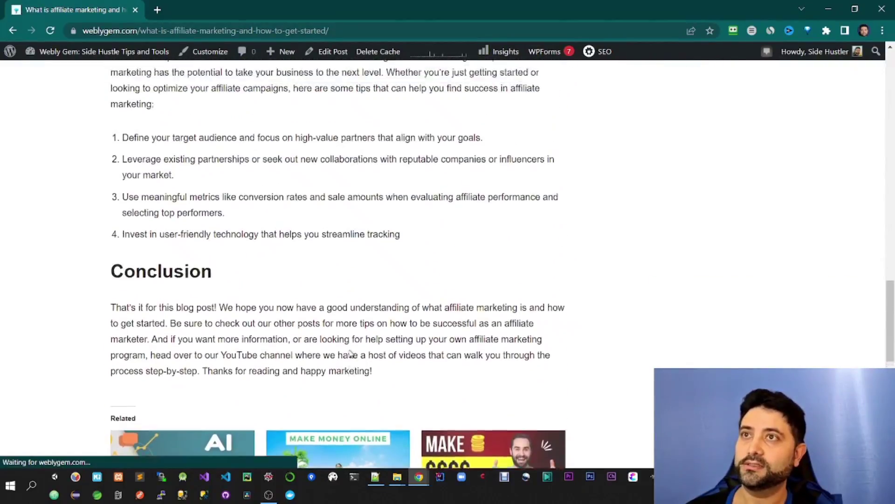
pyautogui.scroll(4, 348, 349)
pyautogui.scroll(5, 350, 350)
pyautogui.scroll(3, 349, 349)
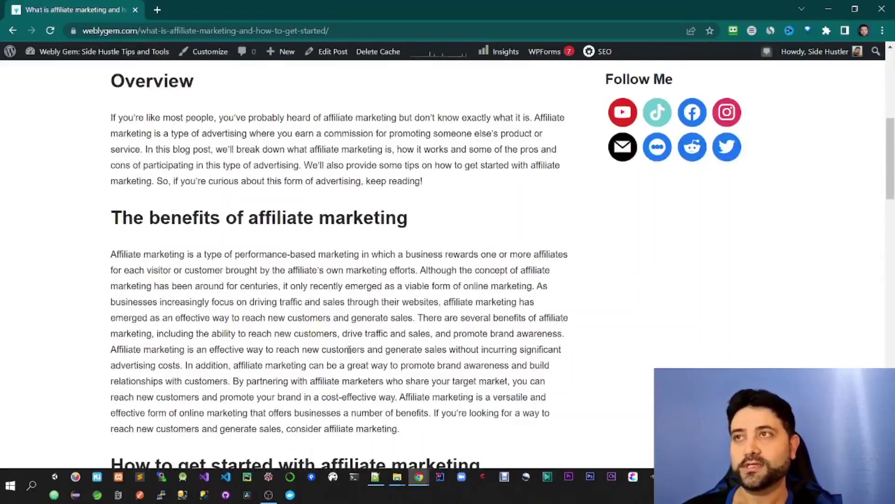